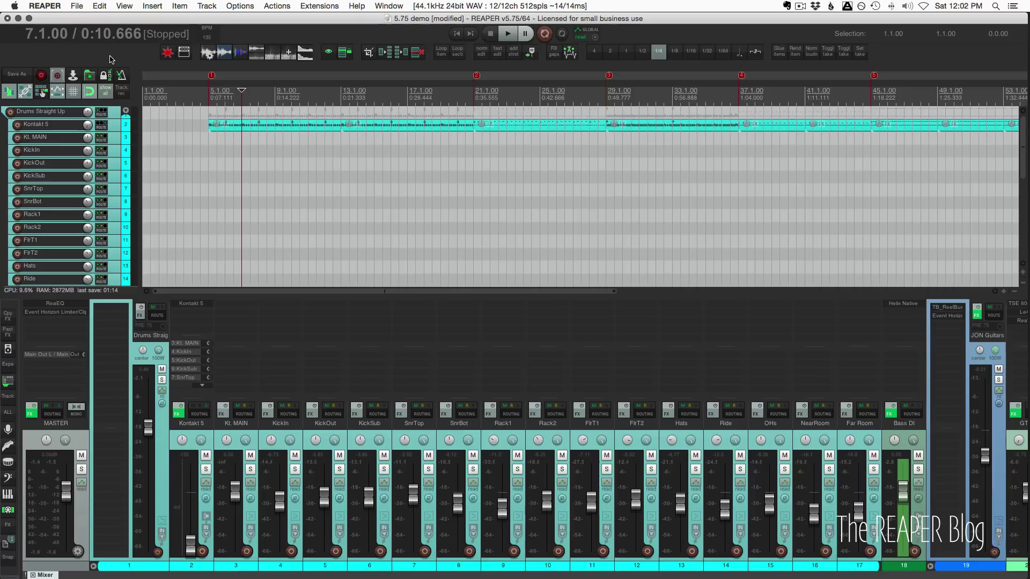
# Preview the Quick add FX > New submenu from a drum track's FX slot
pyautogui.rightClick(238, 303)
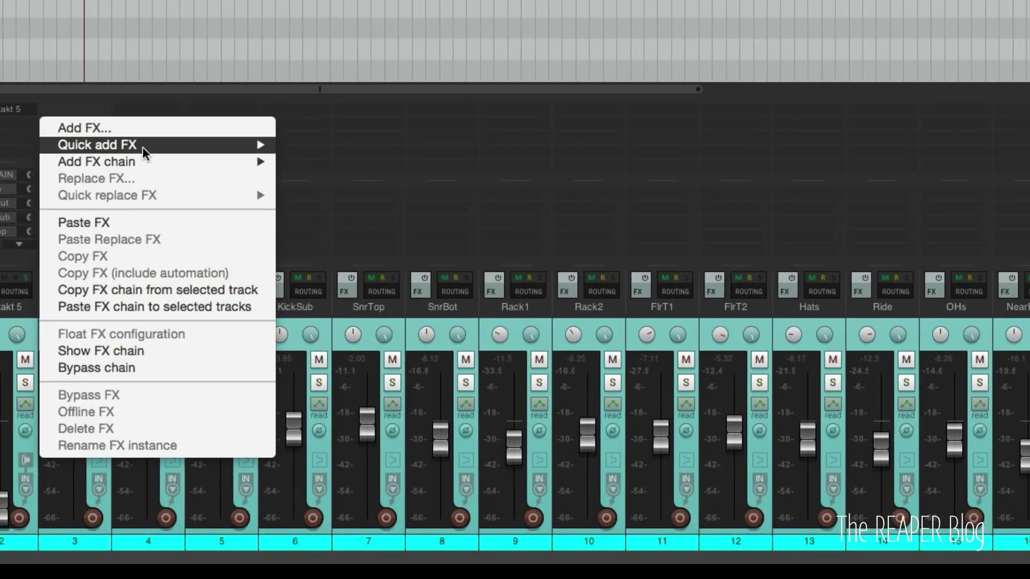
pyautogui.moveTo(143, 147)
pyautogui.moveTo(375, 43)
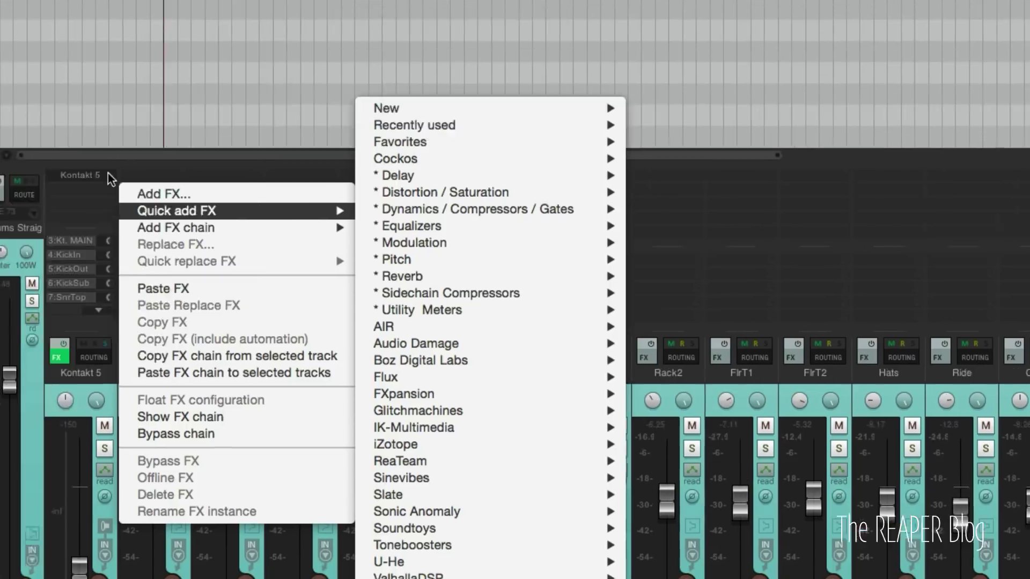
pyautogui.press('Escape')
# Enlarge the Kontakt 5 track, check its FX options, then filter the FX Browser to New plugins
pyautogui.press('`')
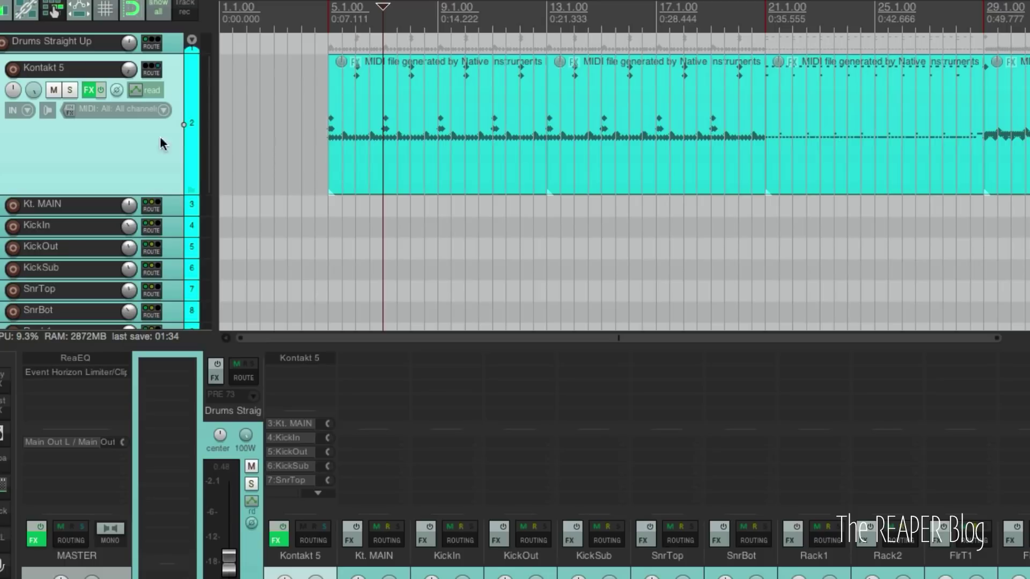
pyautogui.rightClick(84, 87)
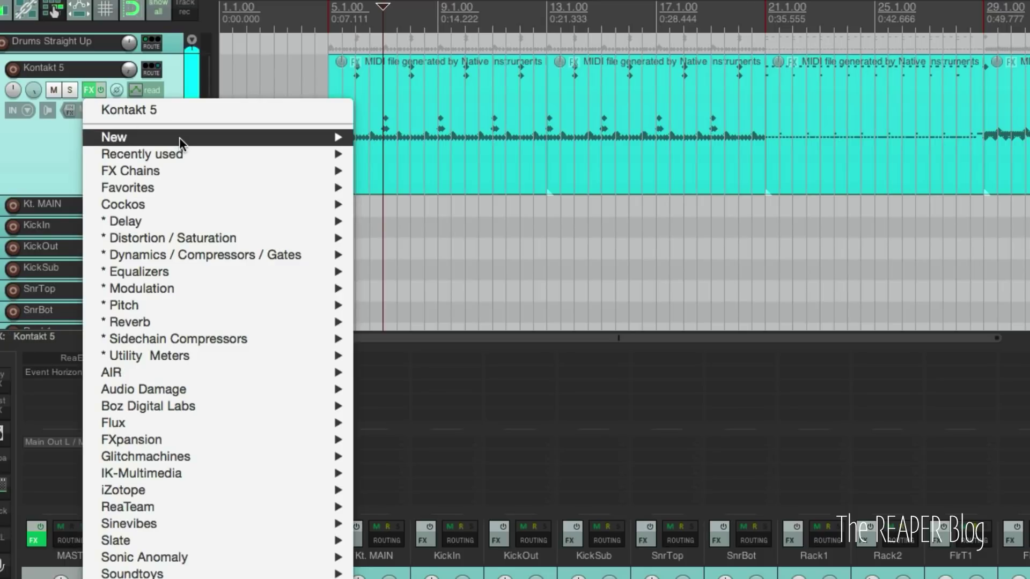
pyautogui.moveTo(179, 137)
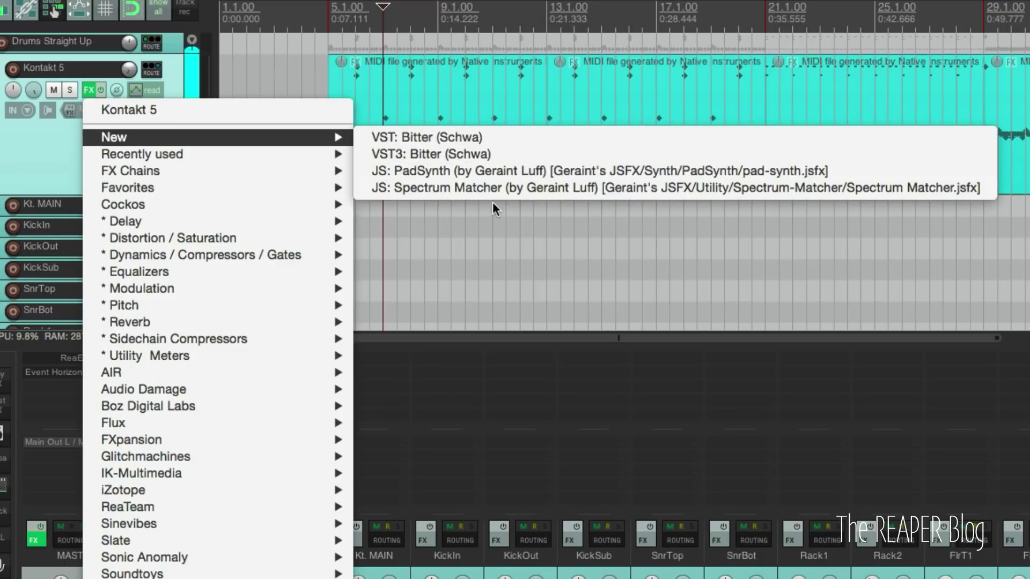
pyautogui.click(11, 150)
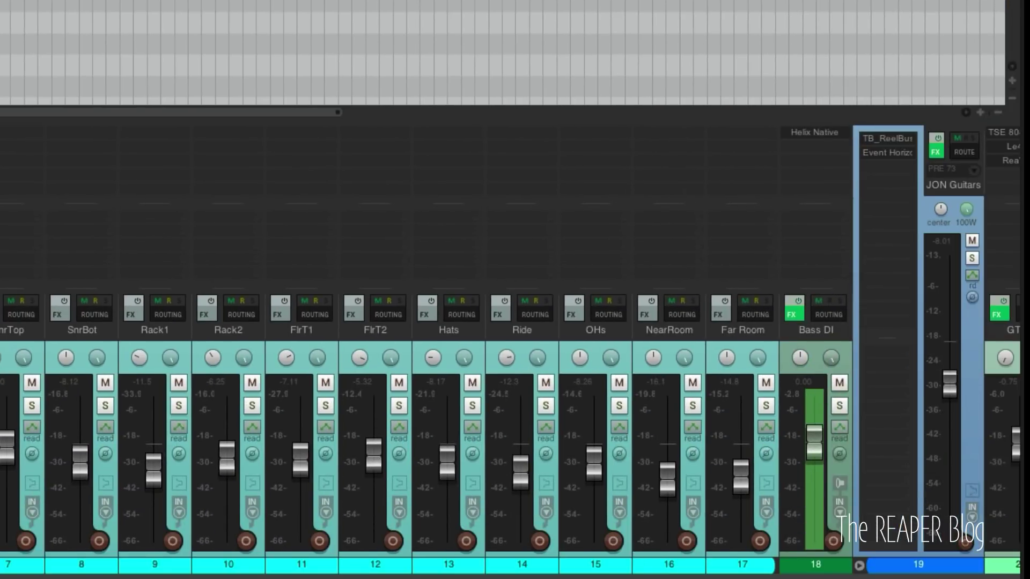
pyautogui.hotkey('ctrl', 'shift', 'f')
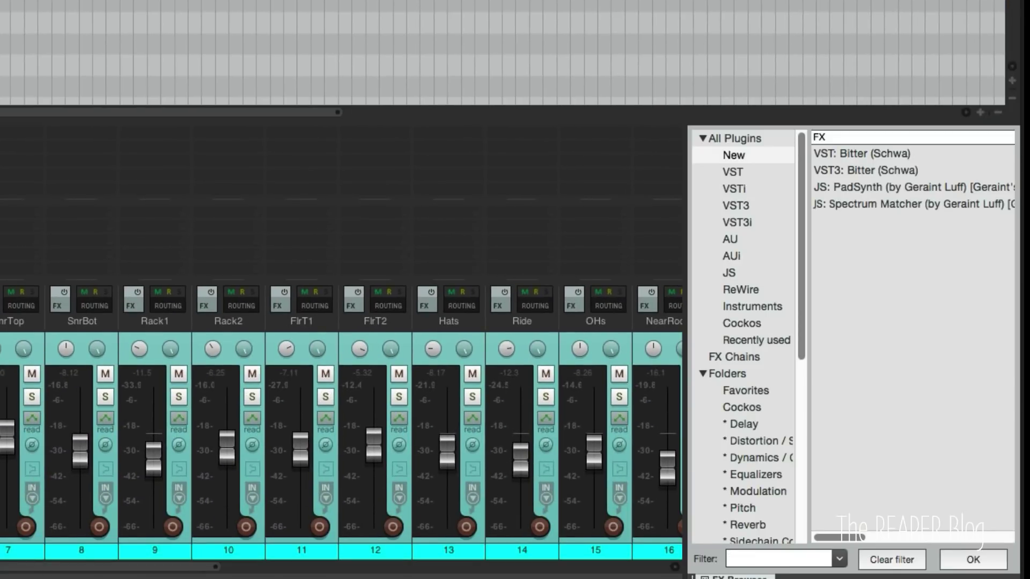
pyautogui.click(741, 157)
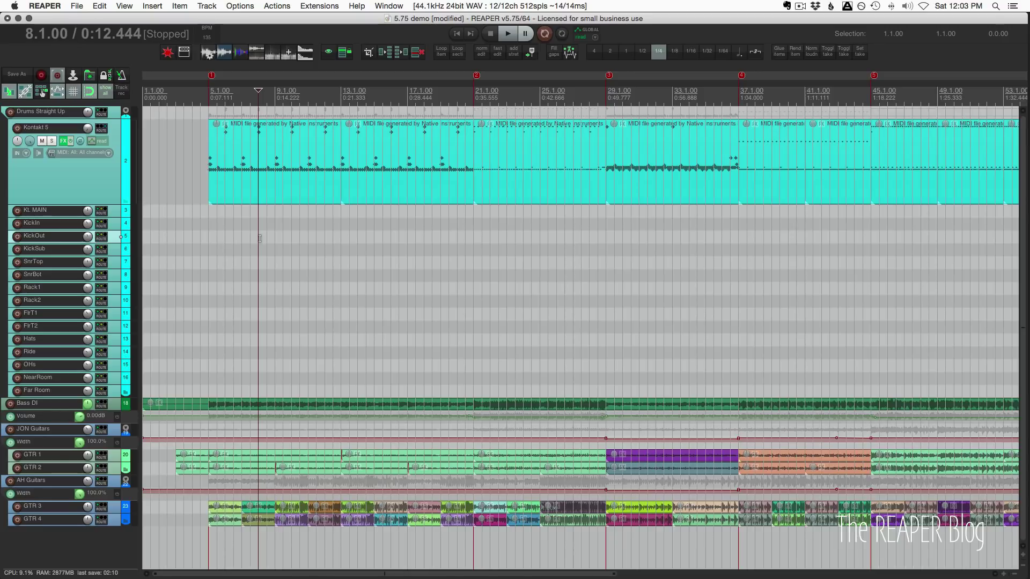
# Zoom the arrange view out so the whole project is visible
pyautogui.scroll(-2, 260, 238)
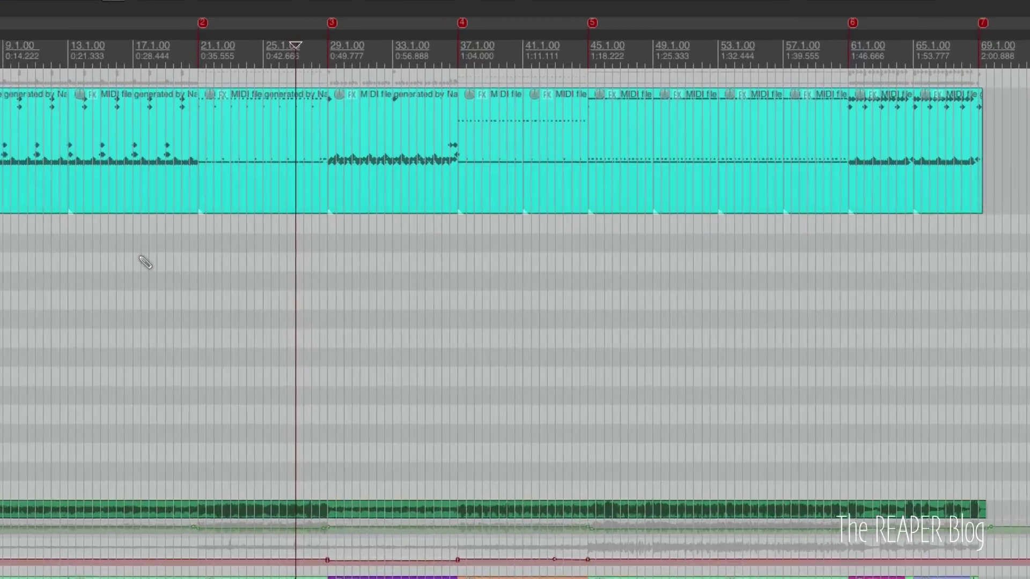
# Enable 'Divide arrange view vertically every 0 measures' in Preferences > Appearance
pyautogui.press('super+comma')
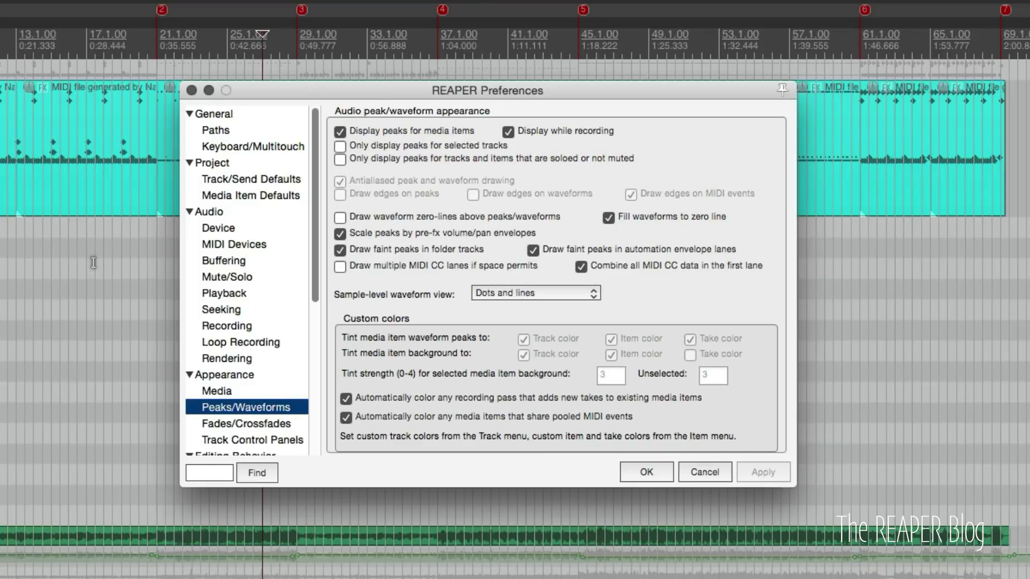
pyautogui.click(238, 369)
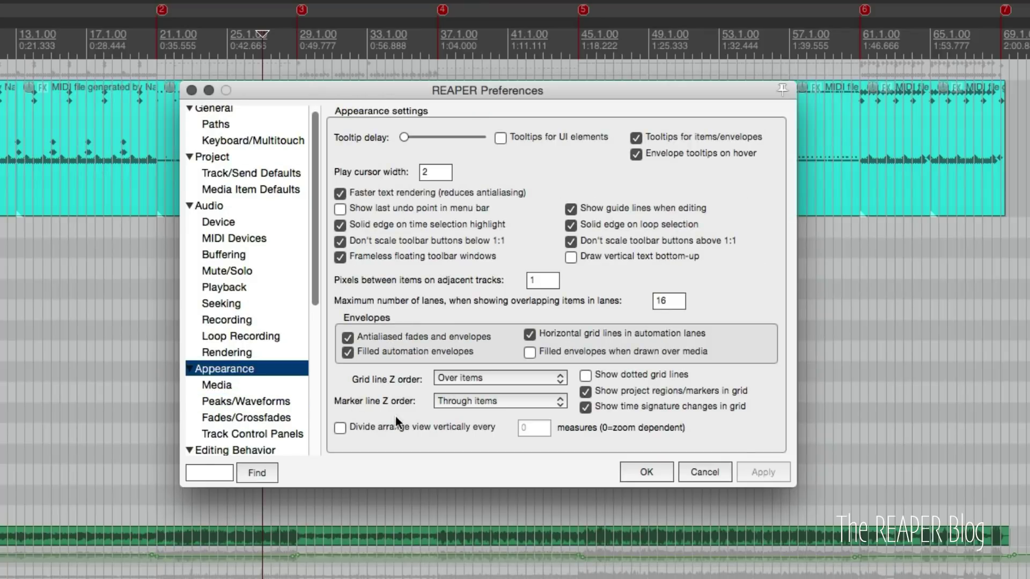
pyautogui.moveTo(369, 428)
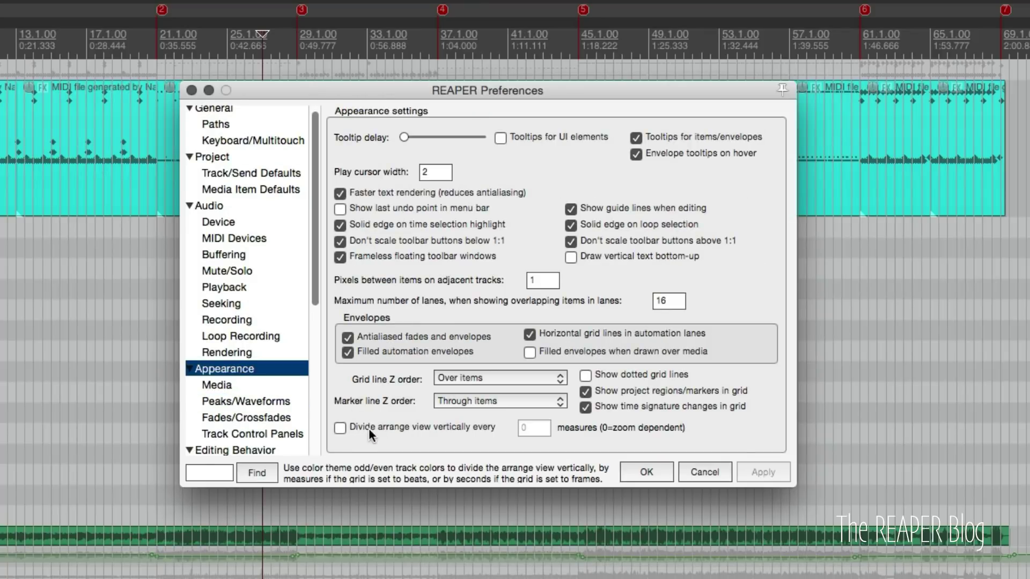
pyautogui.click(404, 427)
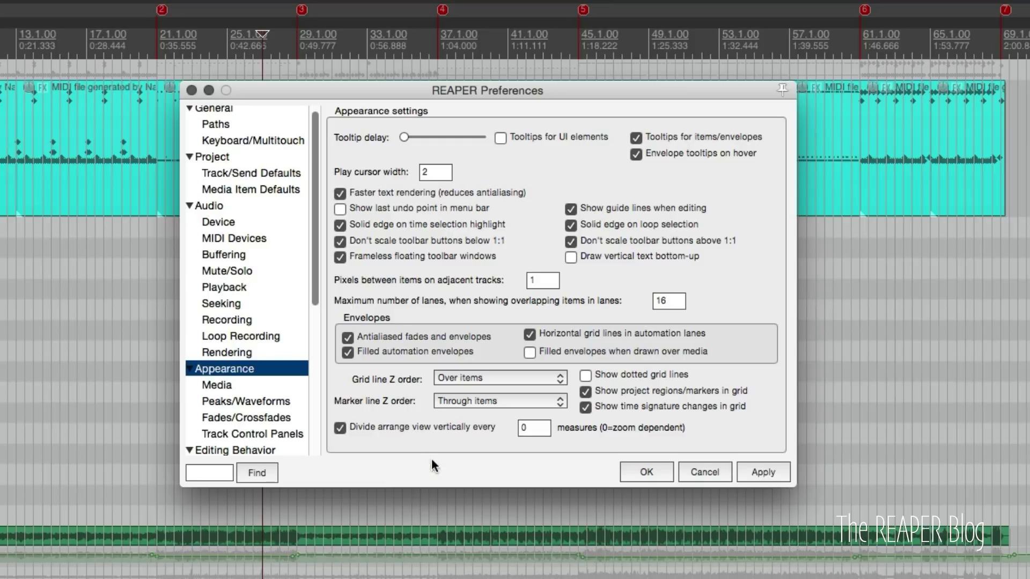
pyautogui.click(536, 428)
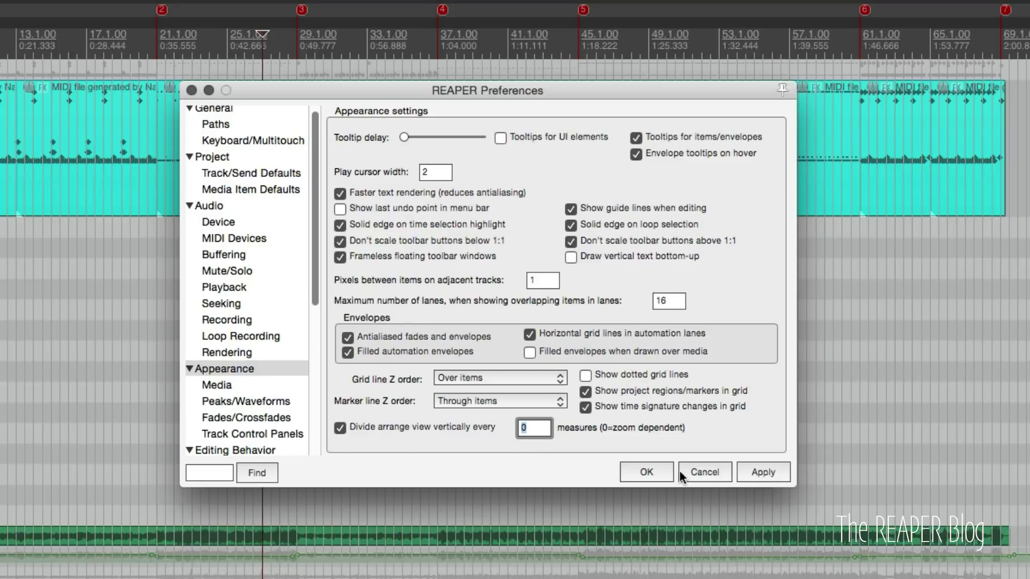
pyautogui.click(647, 472)
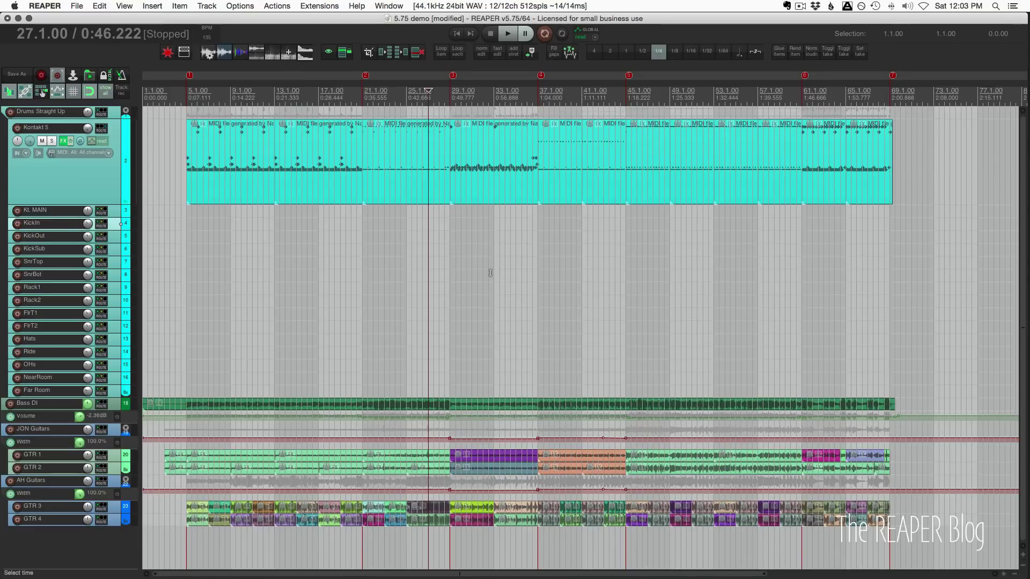
# Place the edit cursor at bar 31.1 (0:53.333), then zoom in and back out
pyautogui.click(473, 268)
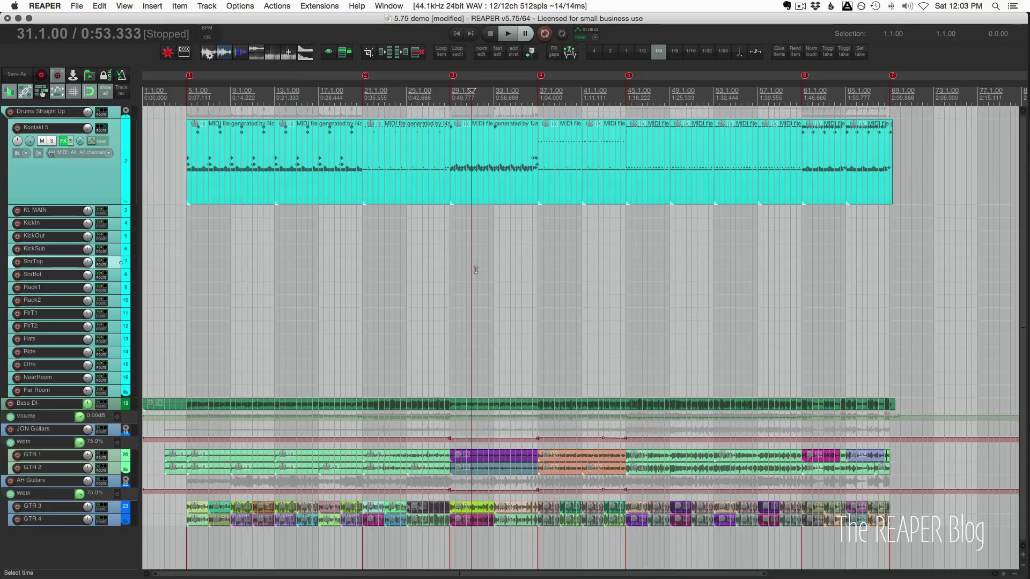
pyautogui.scroll(5, 476, 269)
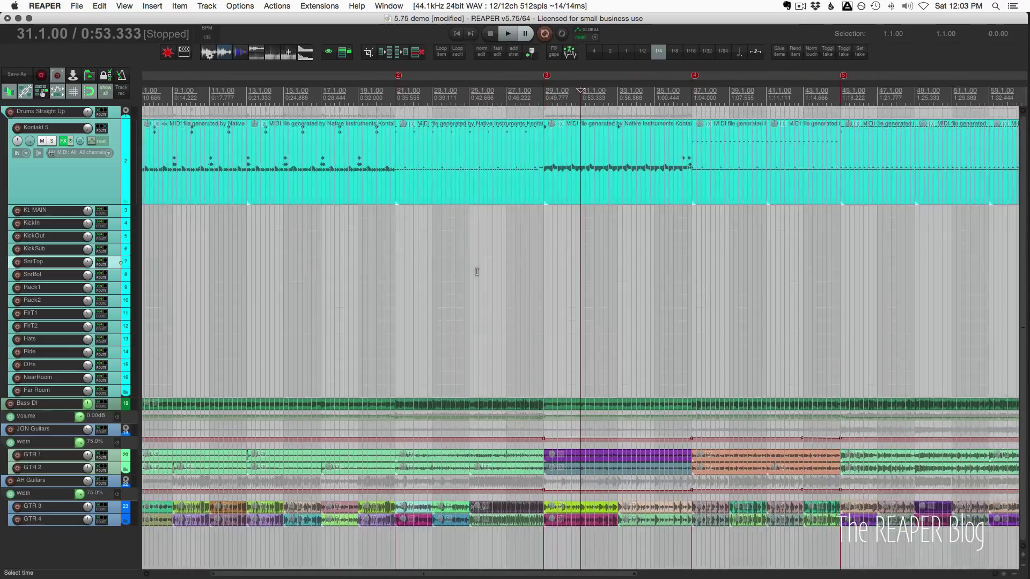
pyautogui.scroll(6, 590, 277)
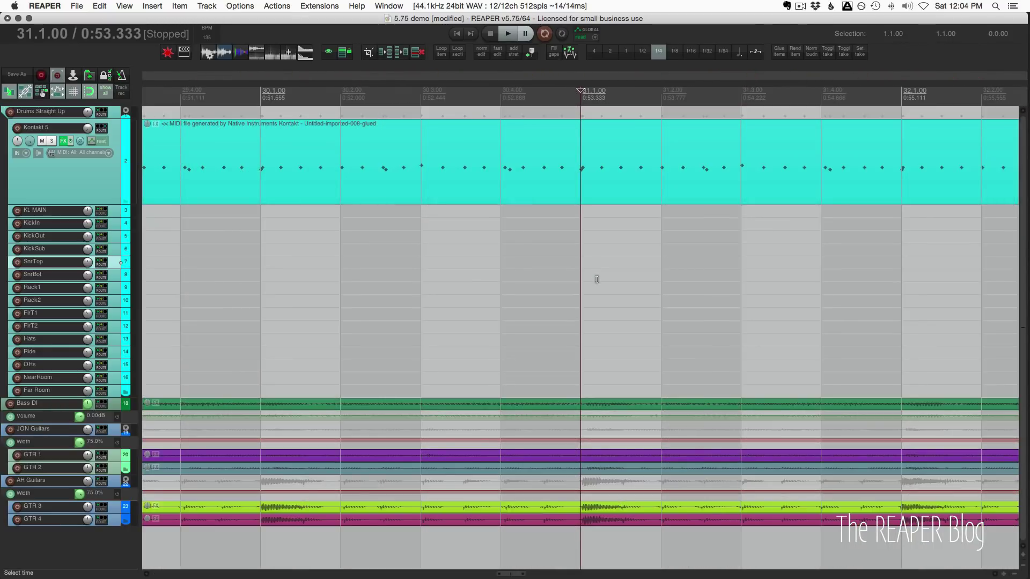
pyautogui.scroll(-2, 583, 282)
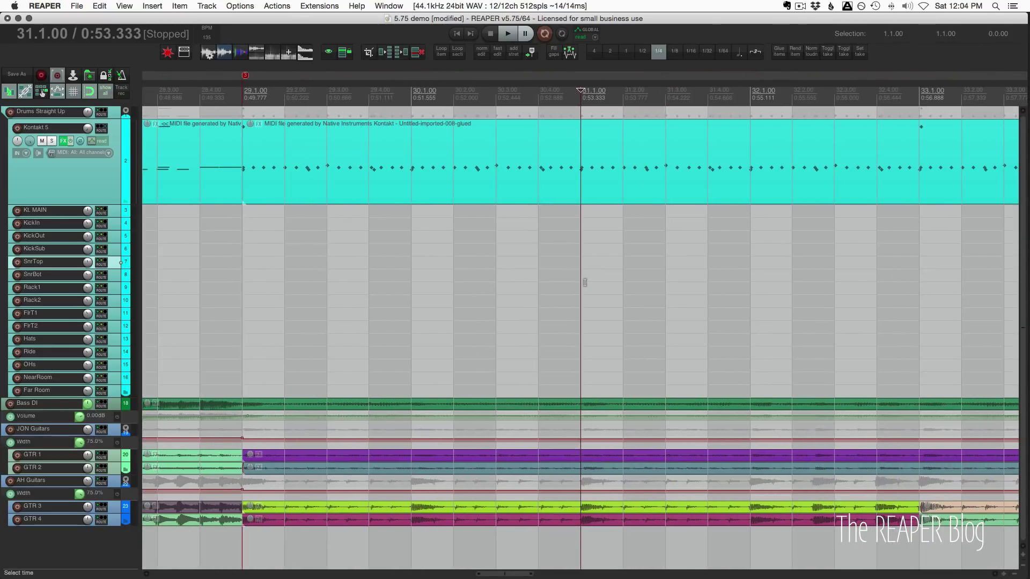
pyautogui.scroll(-2, 585, 283)
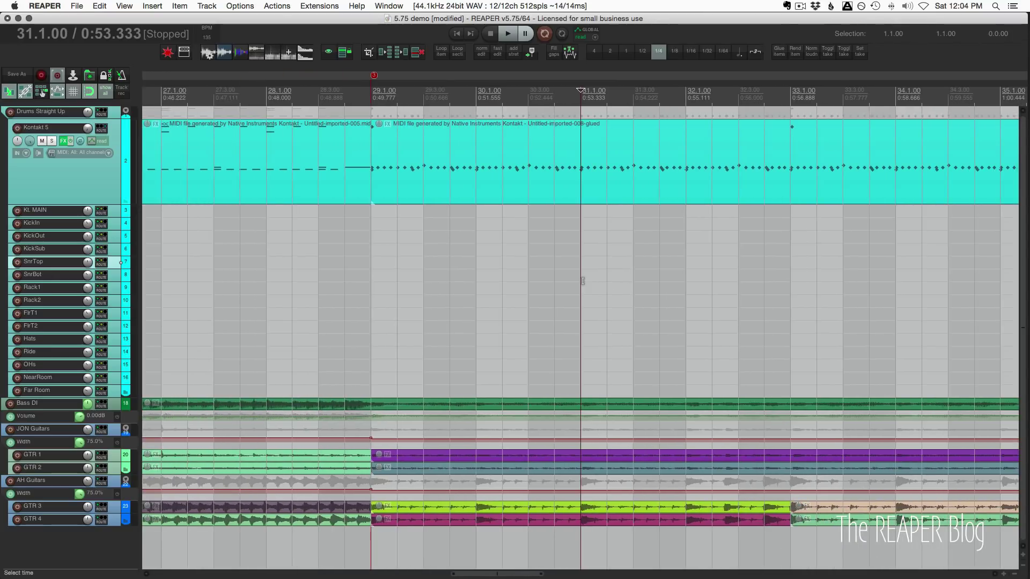
pyautogui.scroll(-3, 582, 281)
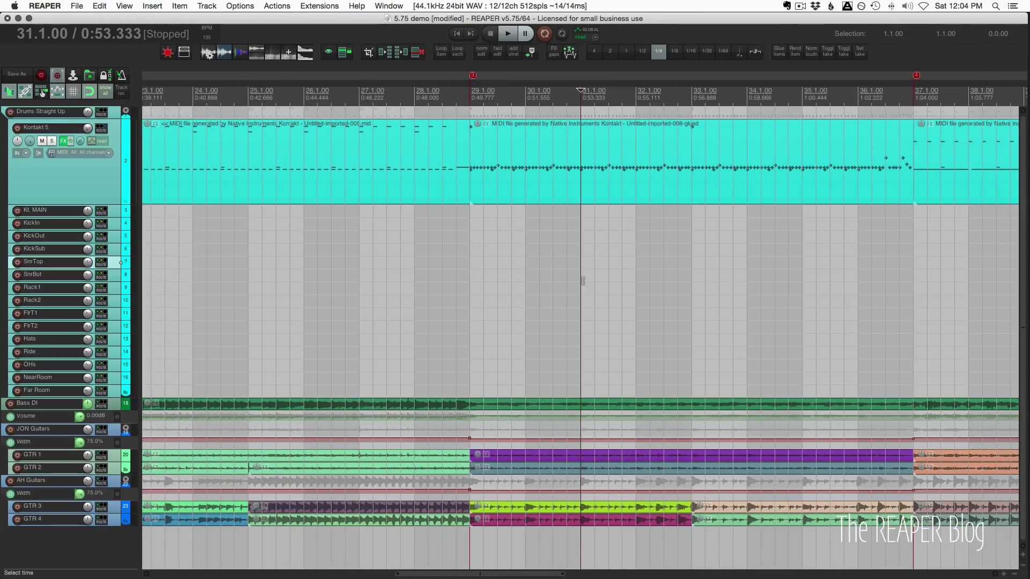
pyautogui.scroll(-4, 582, 281)
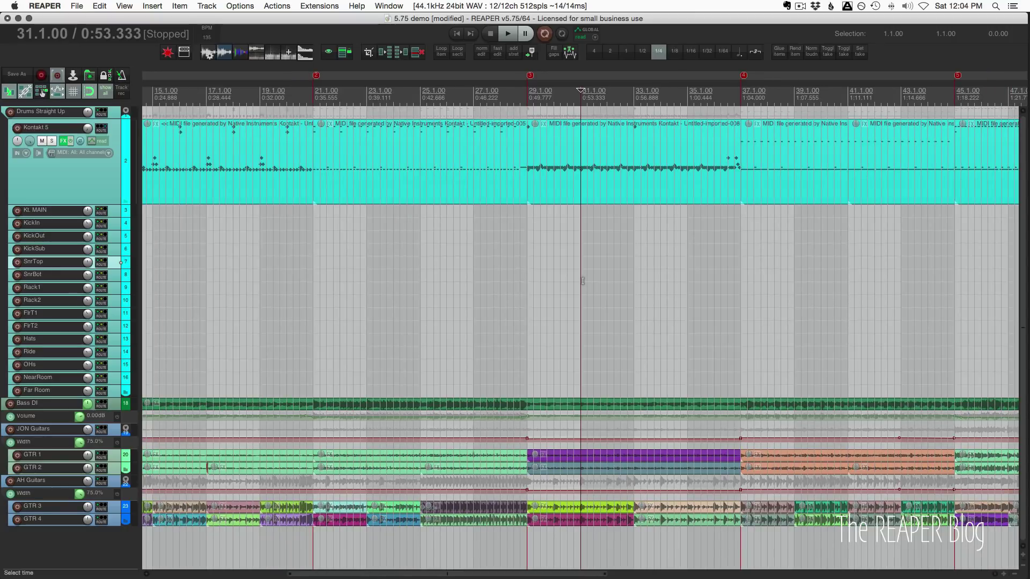
pyautogui.scroll(-4, 583, 280)
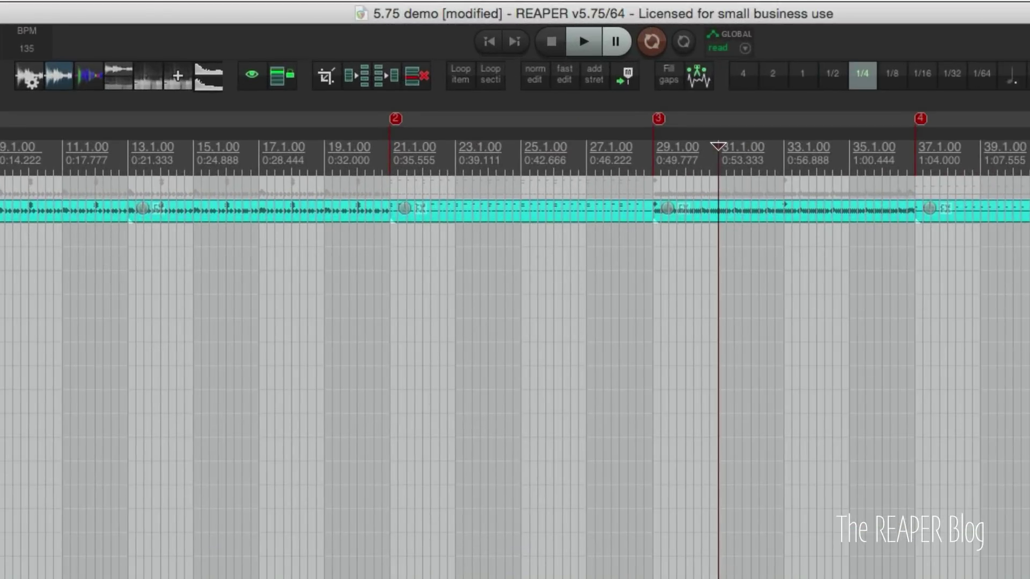
# Filter actions for 'theme' and run 'Theme development: Show theme tweak/configuration window'
pyautogui.hotkey('shift', '/')
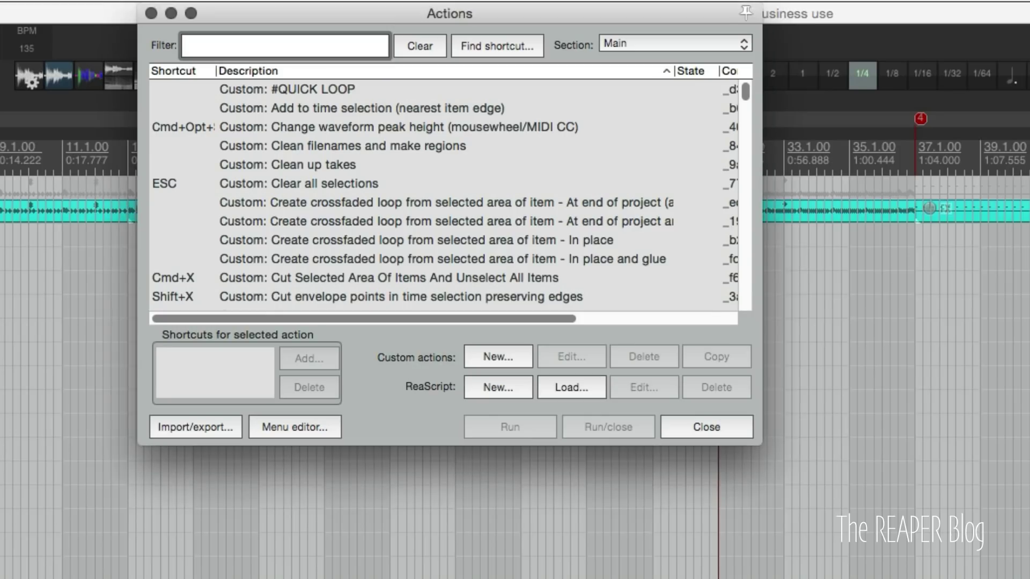
pyautogui.write('theme')
pyautogui.scroll(-3, 349, 241)
pyautogui.click(348, 301)
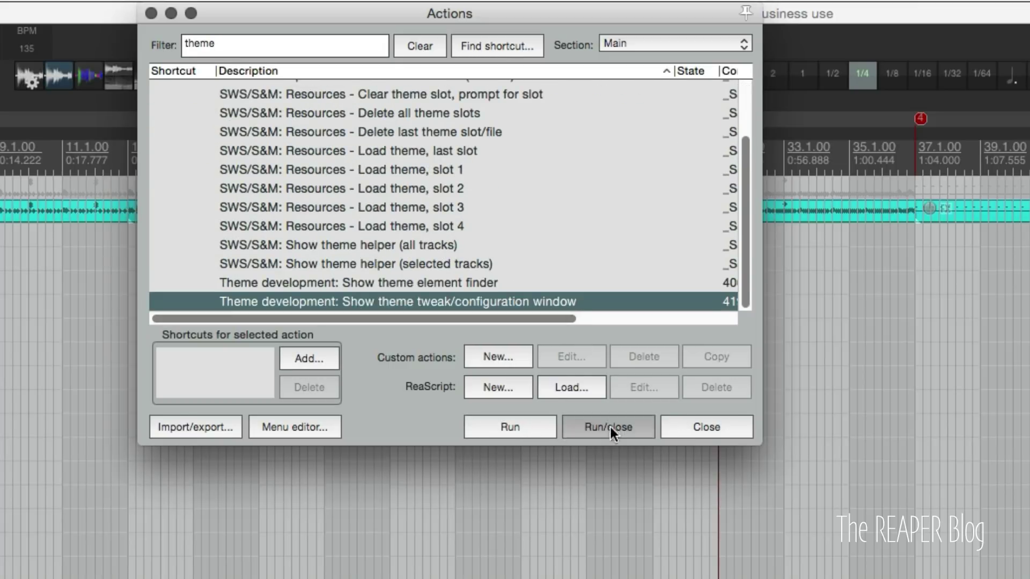
pyautogui.click(564, 427)
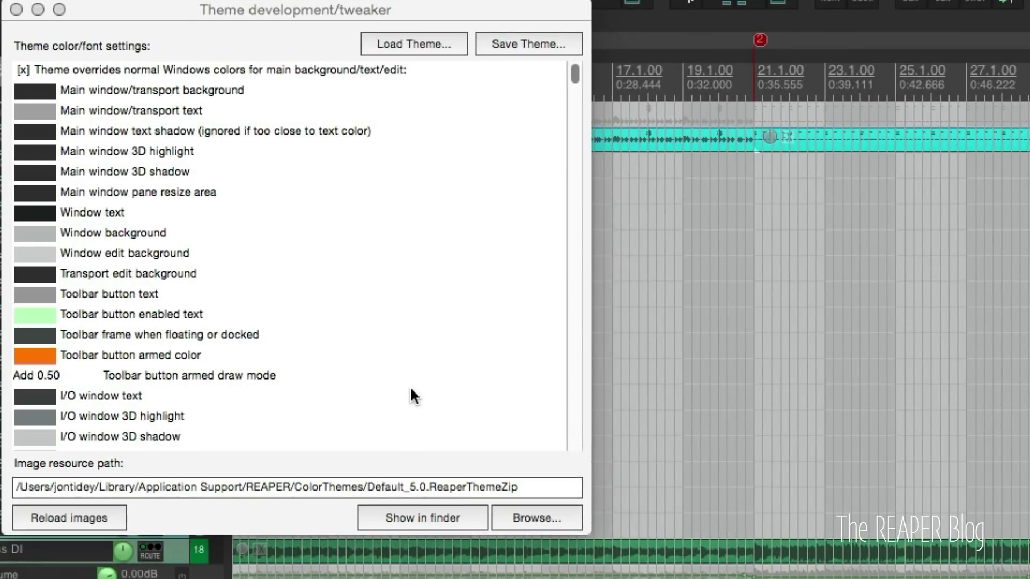
# Make odd-track backgrounds darker and even-track backgrounds white in the theme tweaker
pyautogui.scroll(-10, 412, 391)
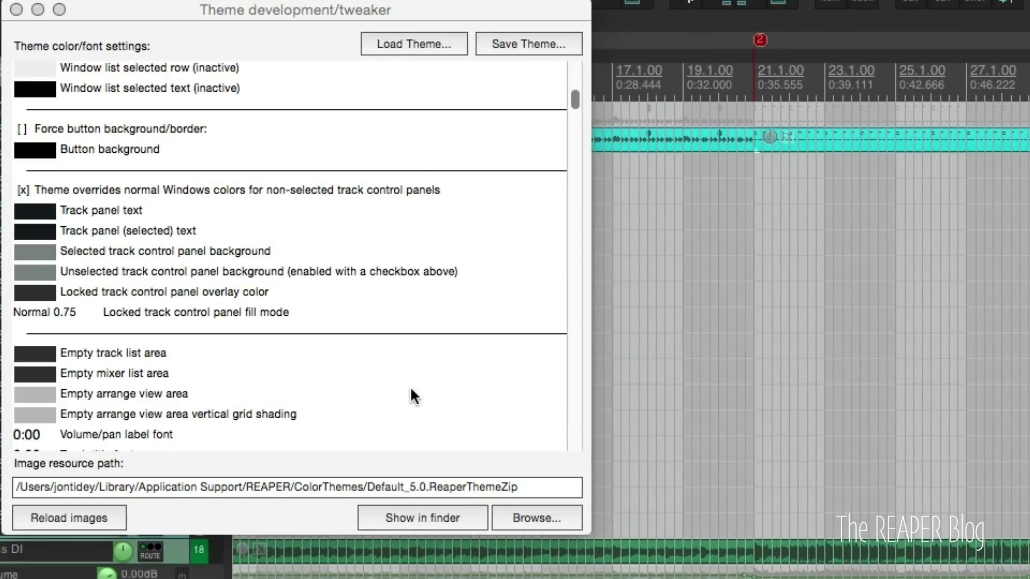
pyautogui.scroll(-10, 412, 391)
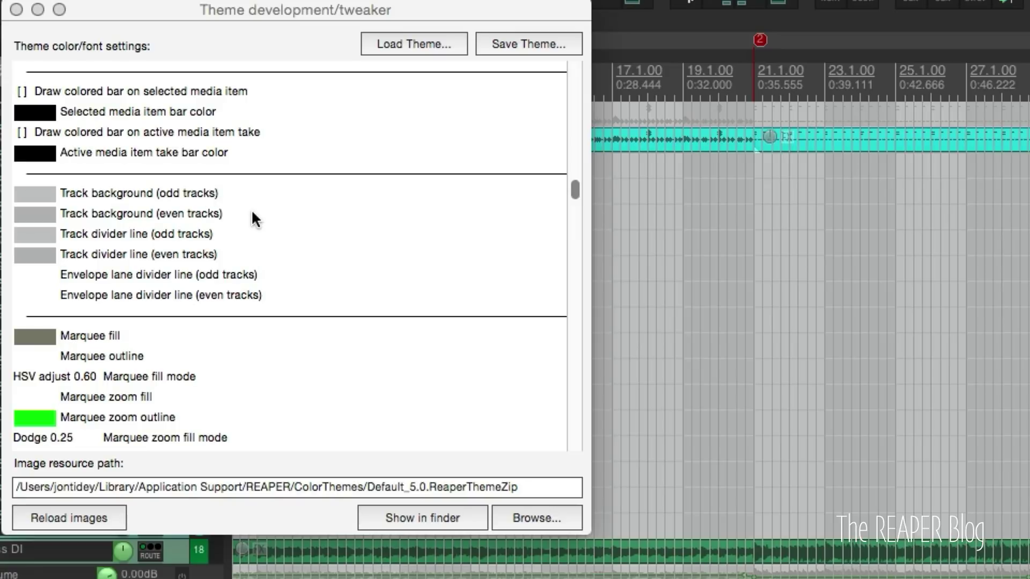
pyautogui.moveTo(282, 12); pyautogui.dragTo(390, 232)
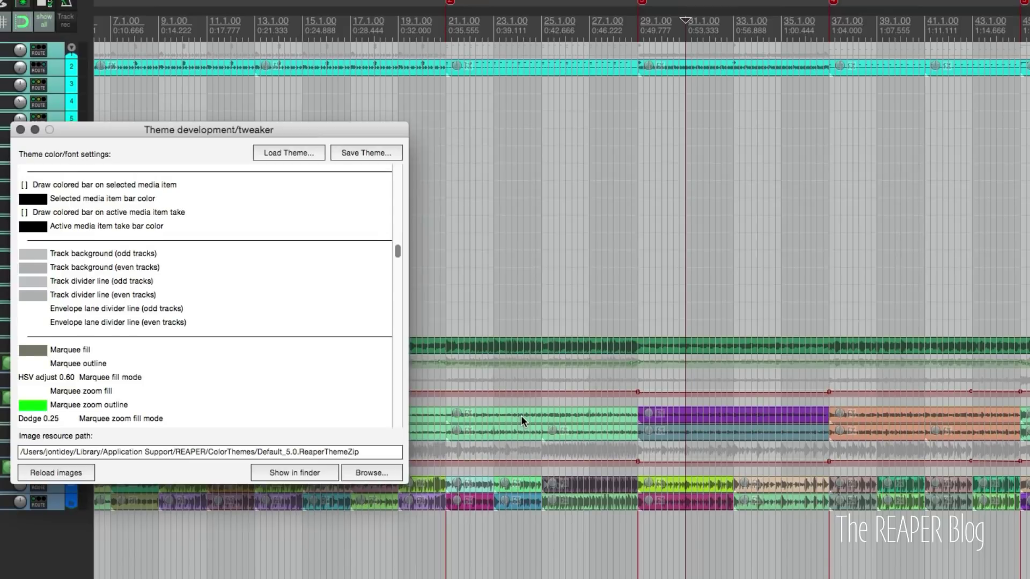
pyautogui.click(246, 415)
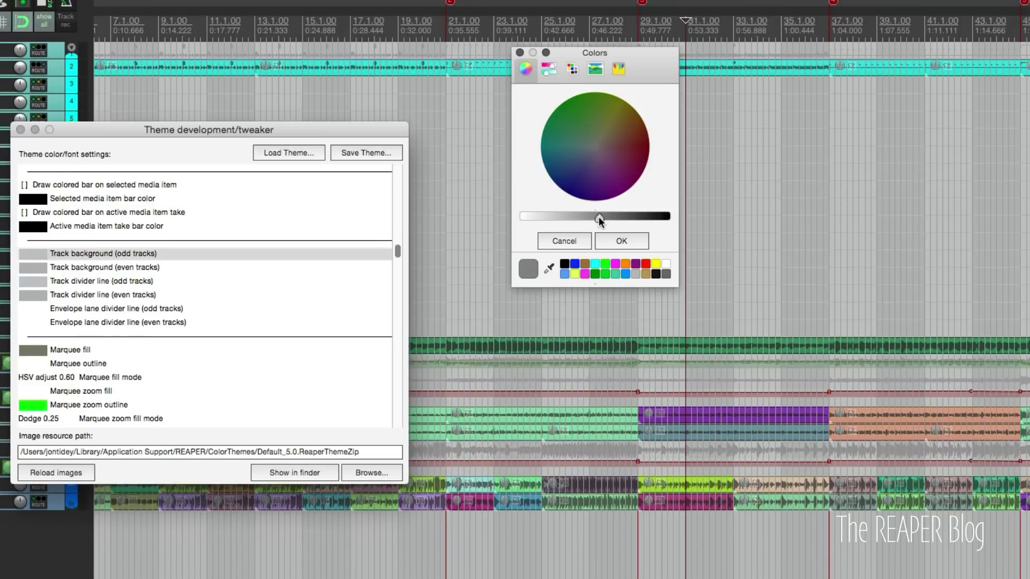
pyautogui.click(621, 241)
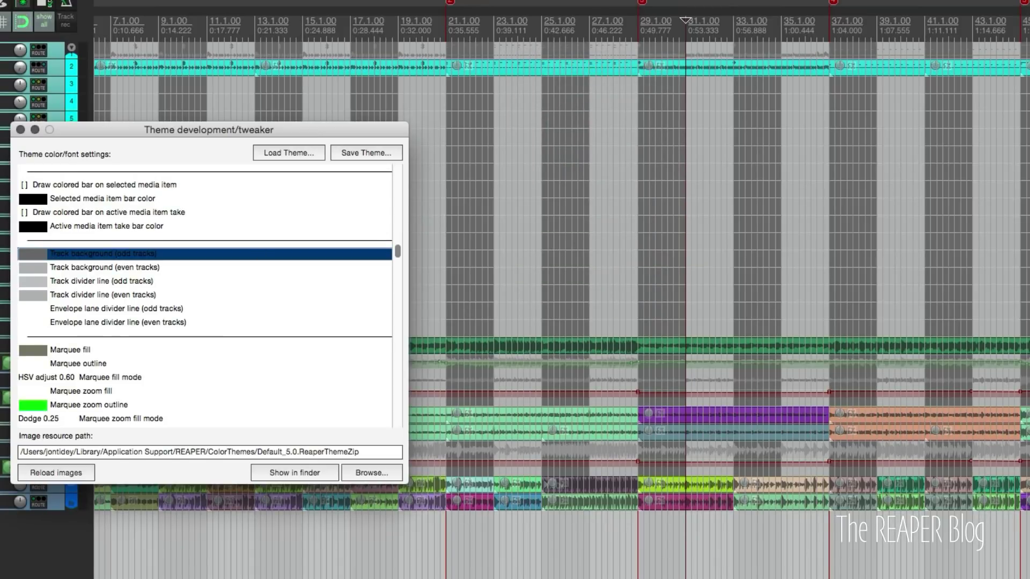
pyautogui.click(30, 269)
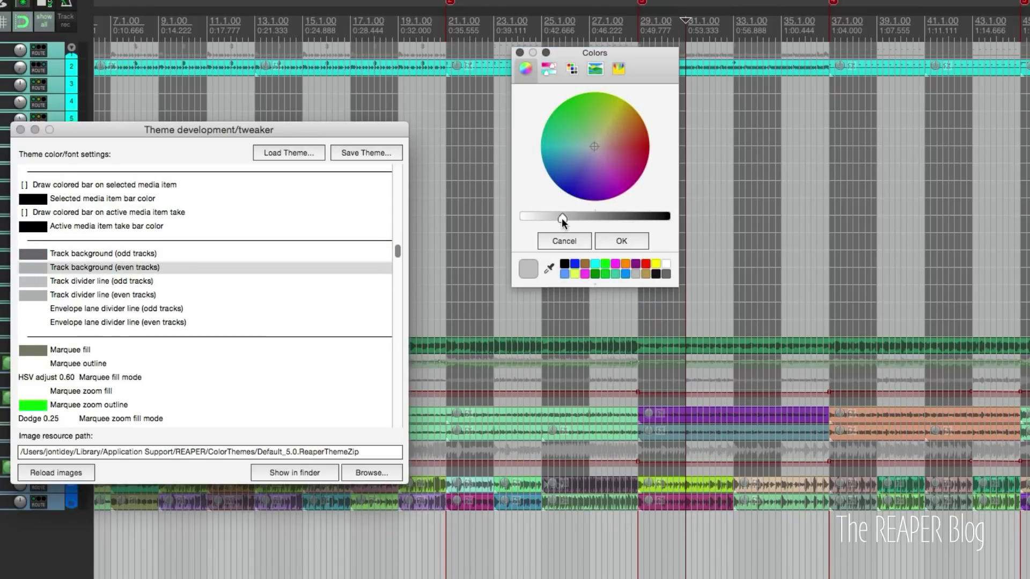
pyautogui.moveTo(562, 217); pyautogui.dragTo(523, 217)
pyautogui.click(622, 241)
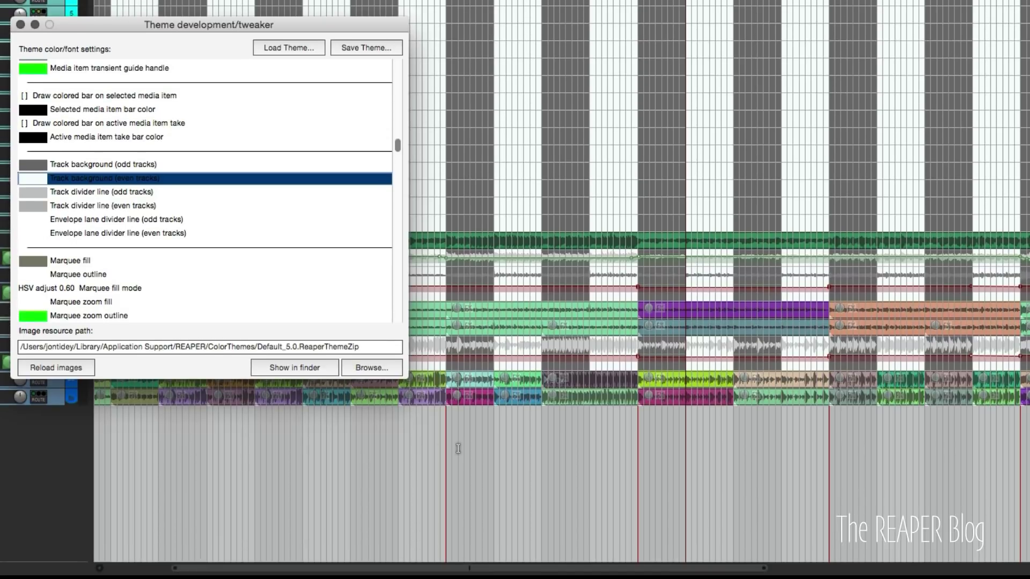
# Darken the empty arrange view area and set the vertical grid shading to white
pyautogui.scroll(10, 200, 195)
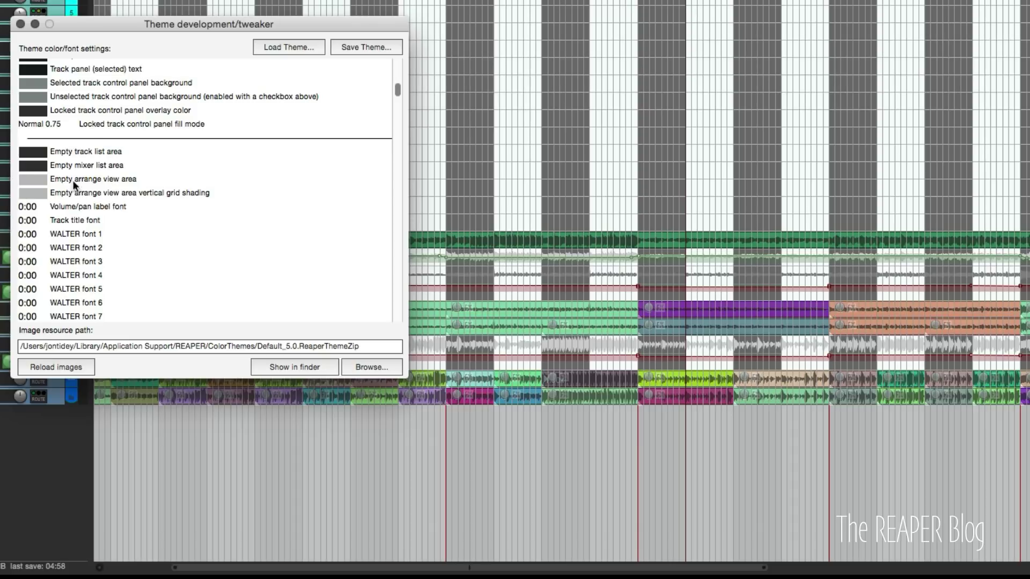
pyautogui.click(43, 184)
pyautogui.moveTo(558, 111); pyautogui.dragTo(627, 111)
pyautogui.click(623, 136)
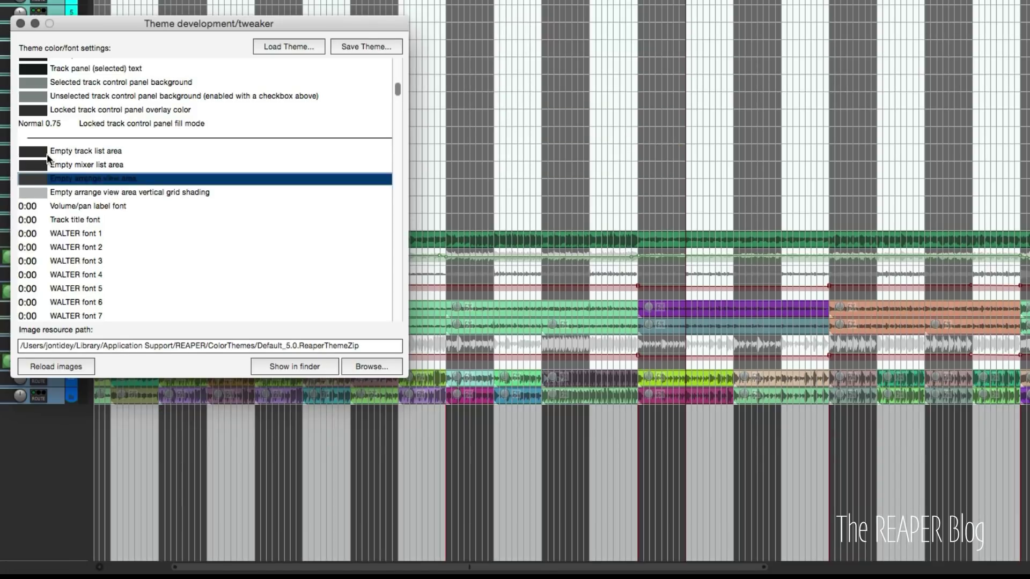
pyautogui.click(46, 193)
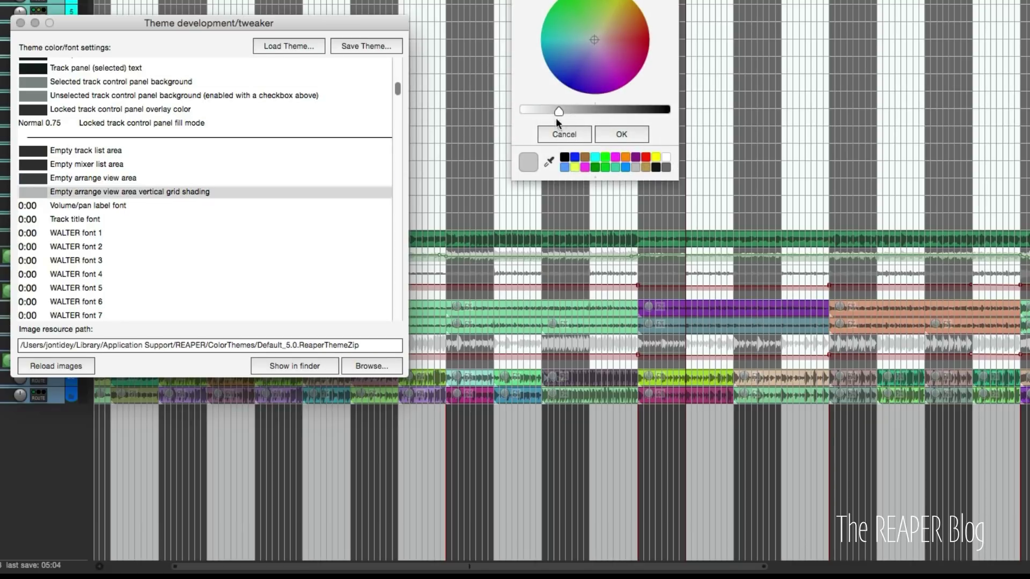
pyautogui.moveTo(560, 109); pyautogui.dragTo(526, 109)
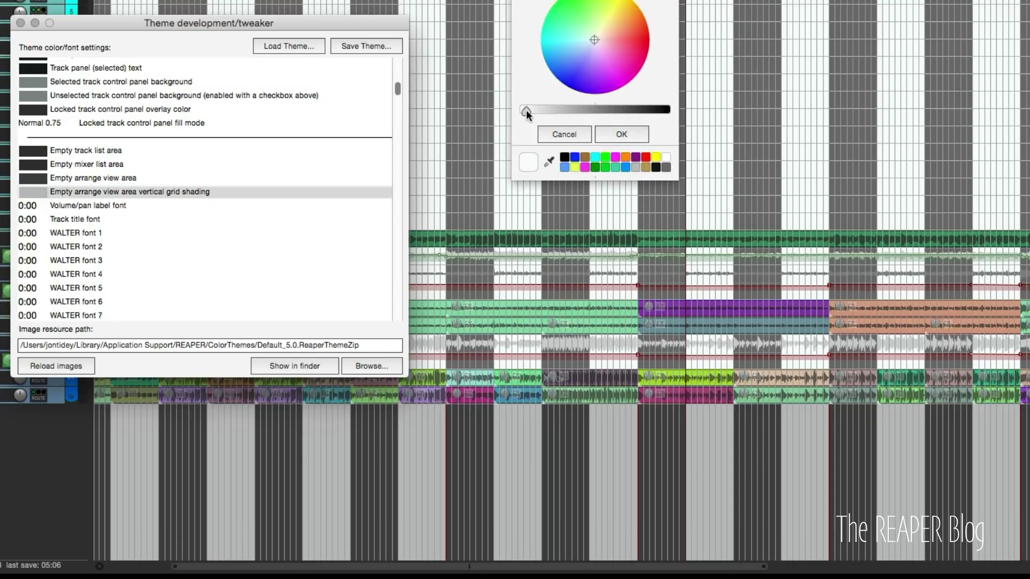
pyautogui.click(621, 133)
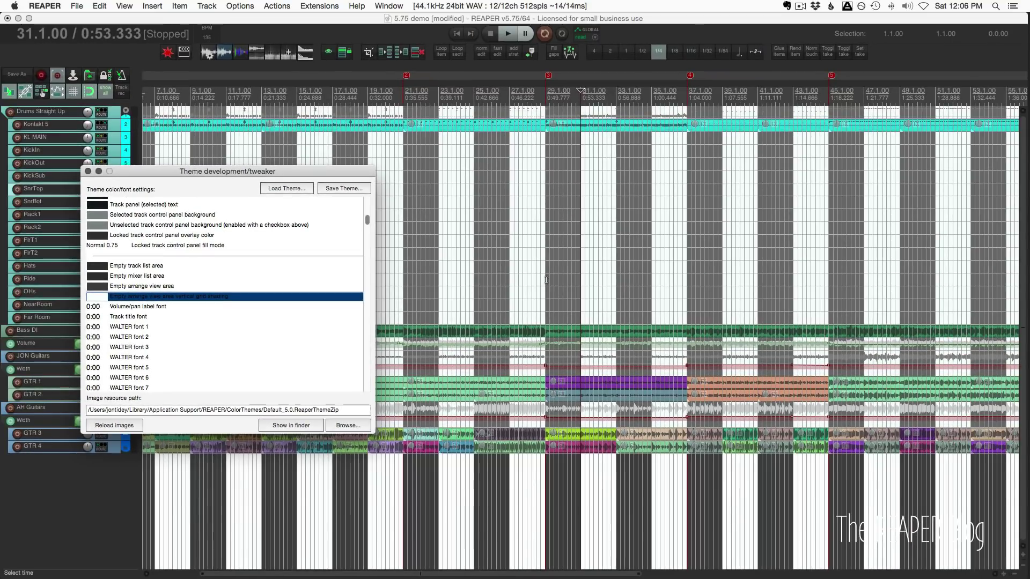
# Switch to the Default theme and shade the arrange view in bands every 4 measures
pyautogui.click(240, 22)
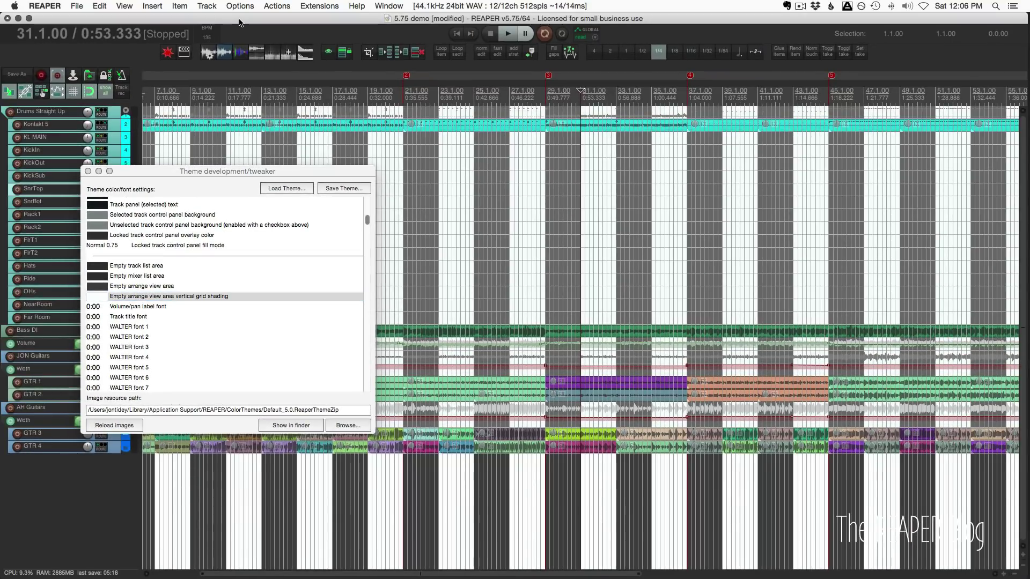
pyautogui.press('super+comma')
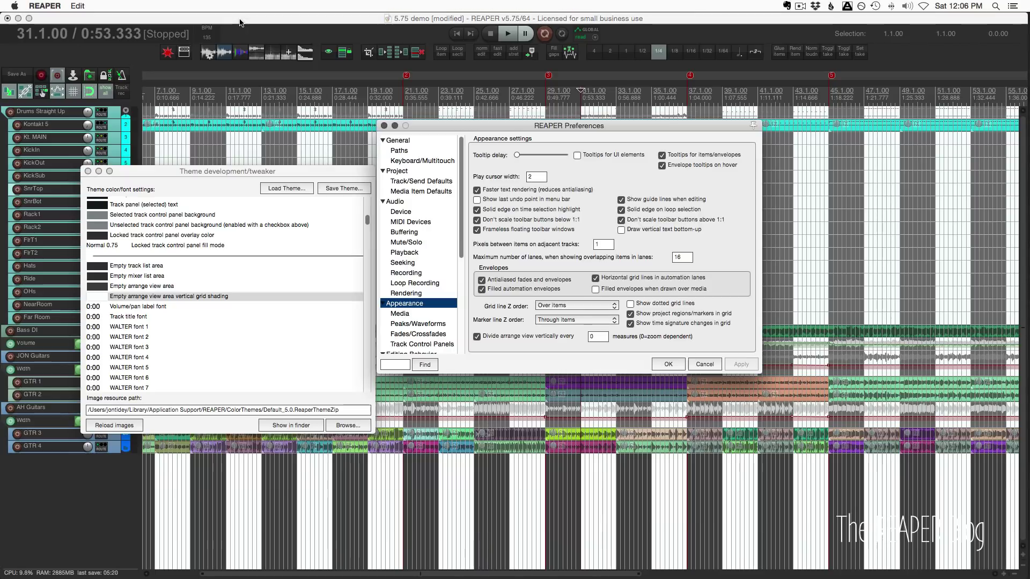
pyautogui.click(668, 365)
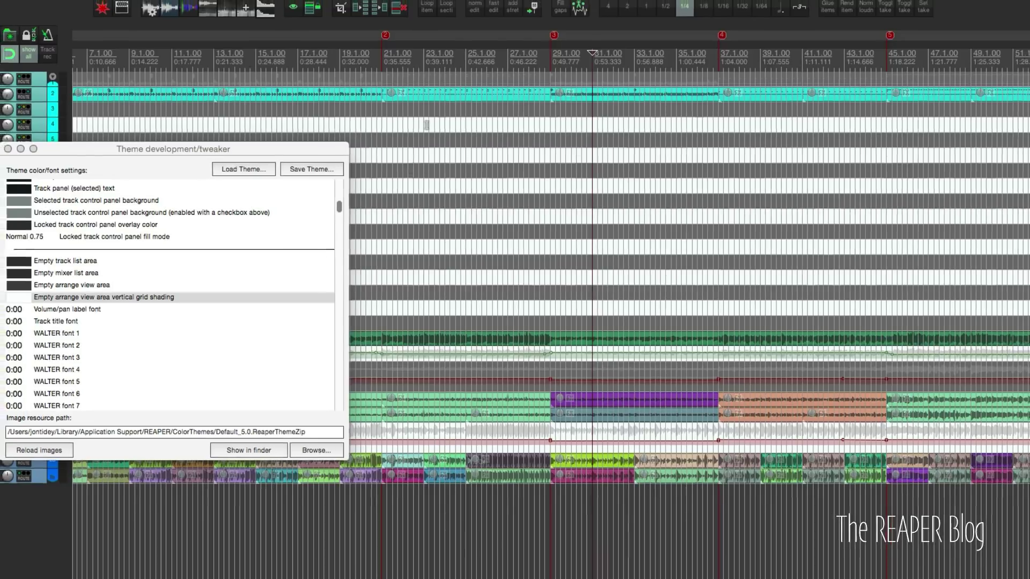
pyautogui.click(184, 0)
pyautogui.moveTo(194, 366)
pyautogui.click(513, 353)
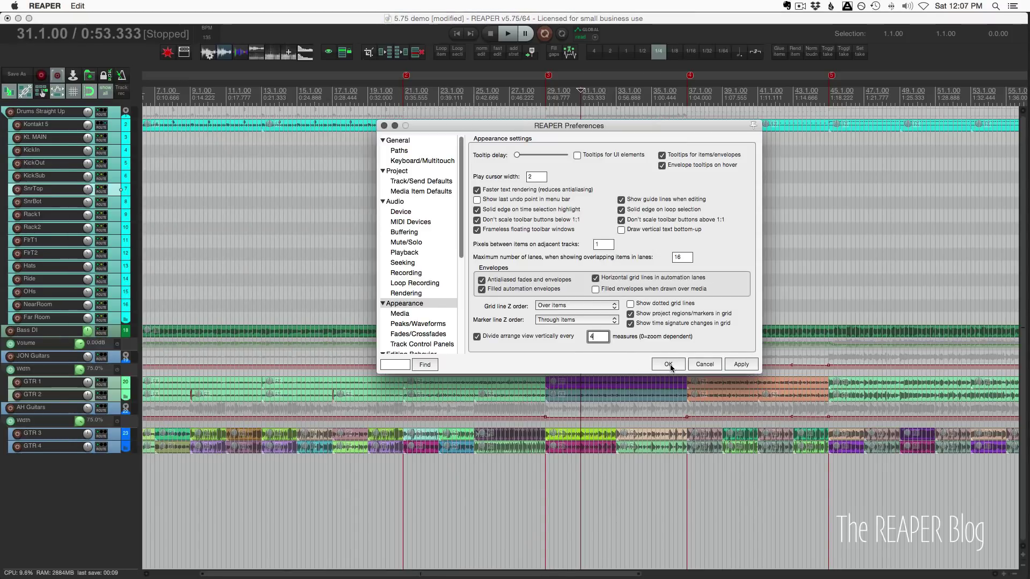
pyautogui.click(669, 364)
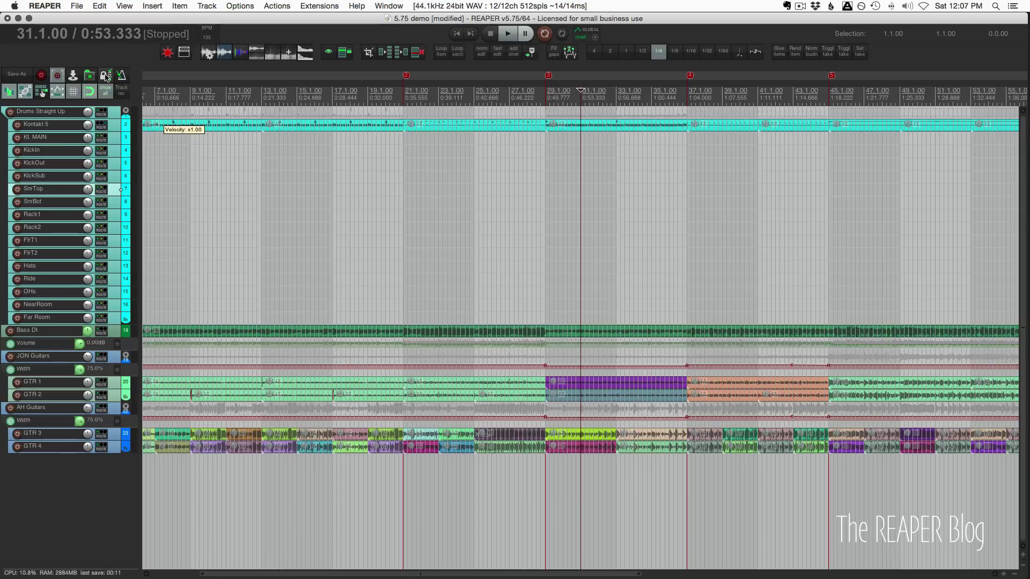
# Hide the grid lines and create region 1 from the 46.4.54–56.1.26 time selection
pyautogui.click(73, 91)
pyautogui.scroll(5, 511, 168)
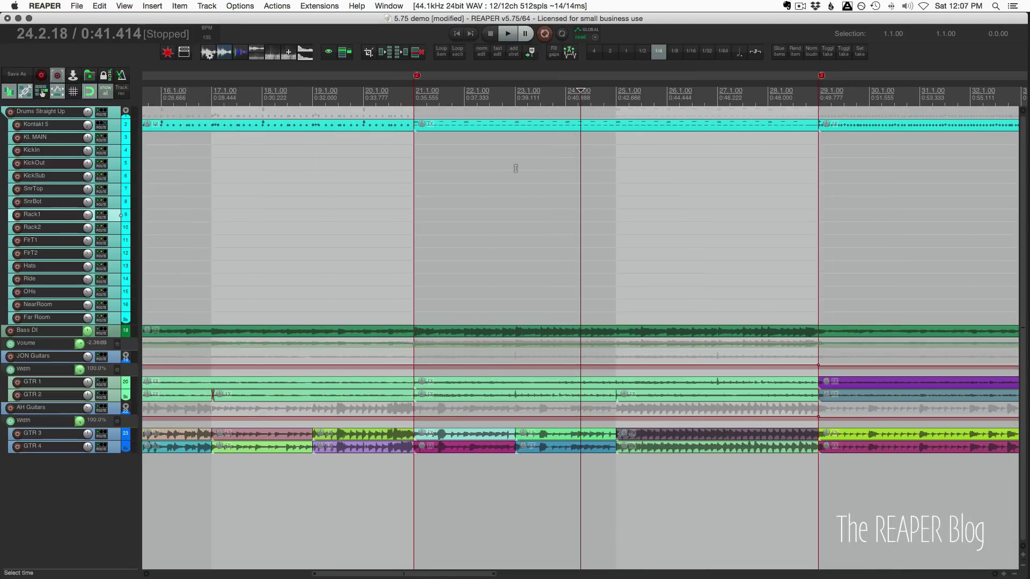
pyautogui.scroll(-6, 298, 176)
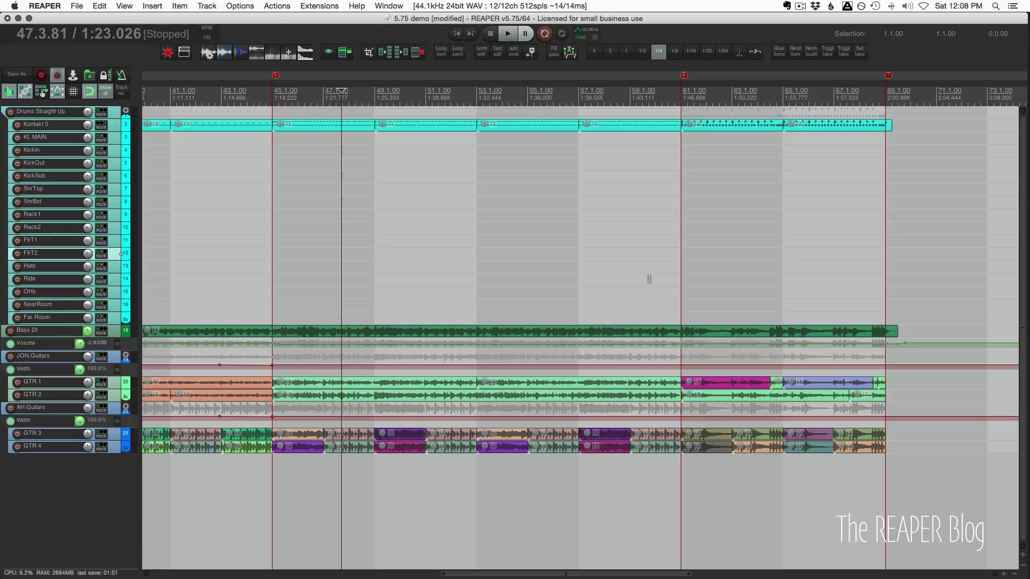
pyautogui.moveTo(321, 268); pyautogui.dragTo(555, 263)
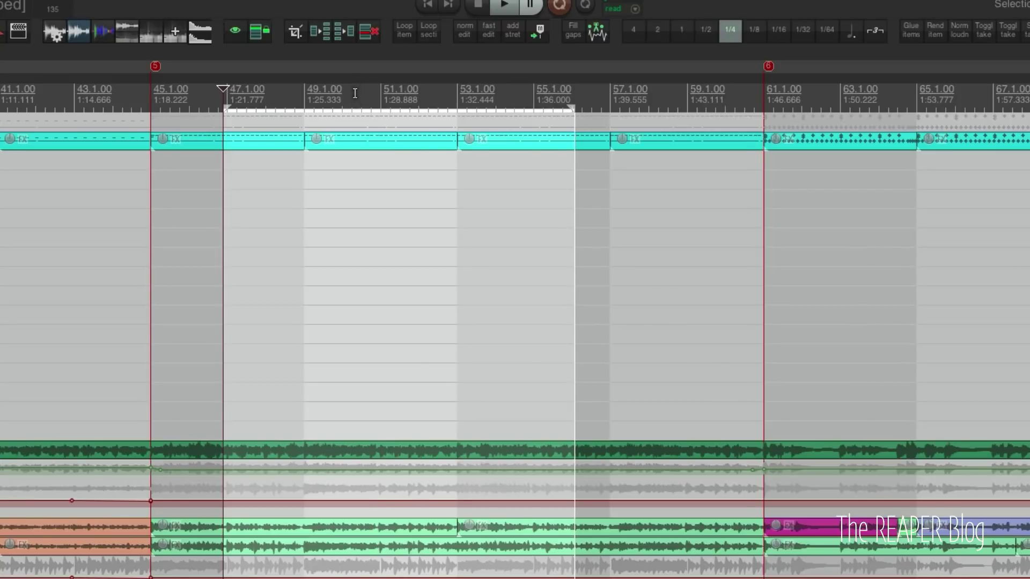
pyautogui.rightClick(409, 92)
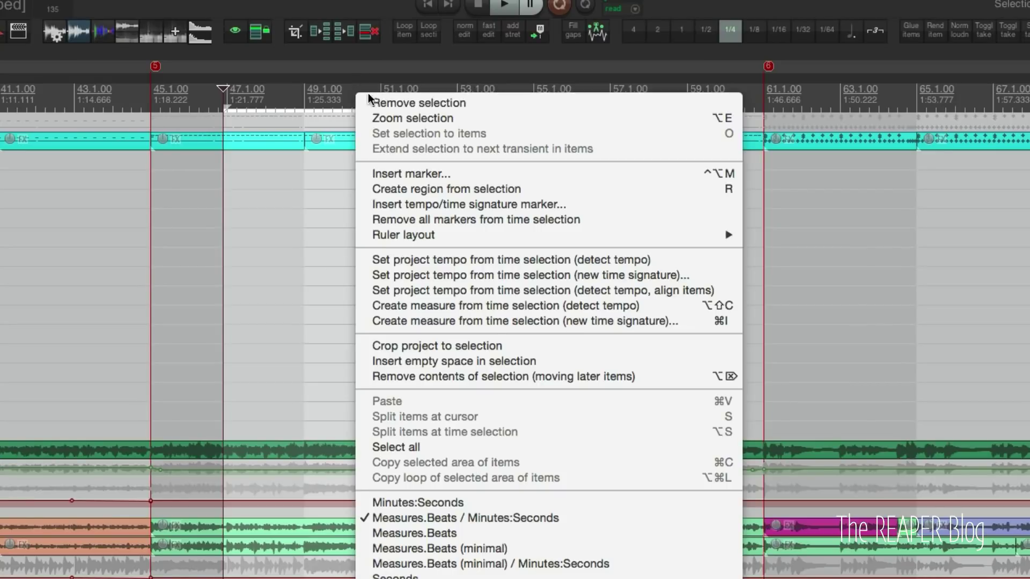
pyautogui.click(420, 192)
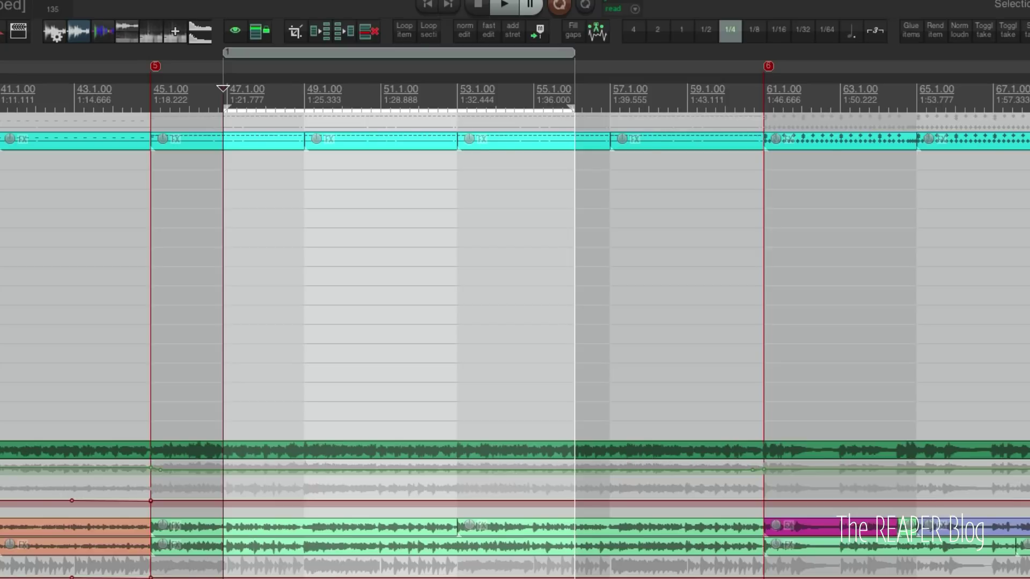
# Scroll the arrange view right and zoom out to see more of the project
pyautogui.hscroll(2, 231, 85)
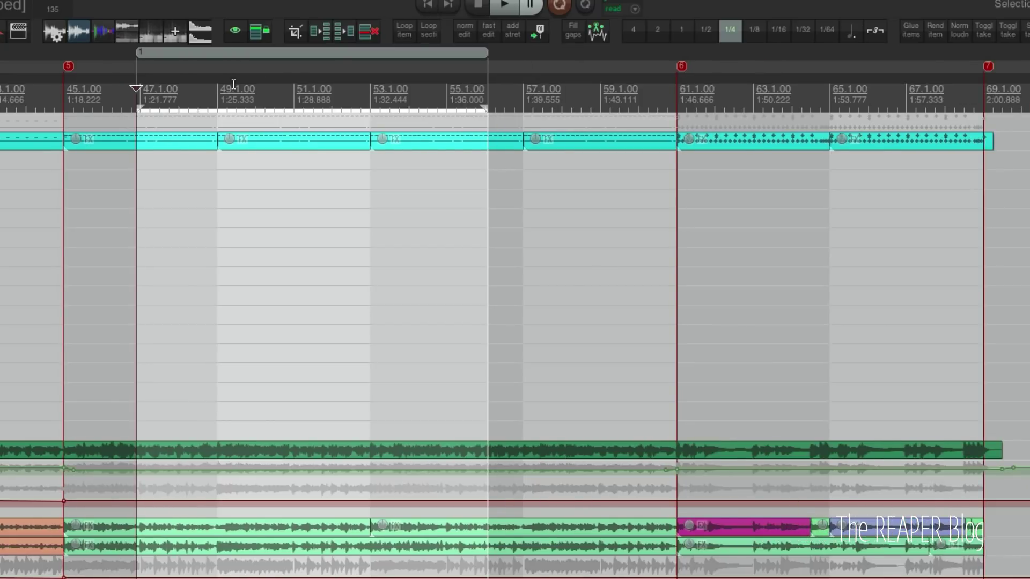
pyautogui.hscroll(1, 211, 57)
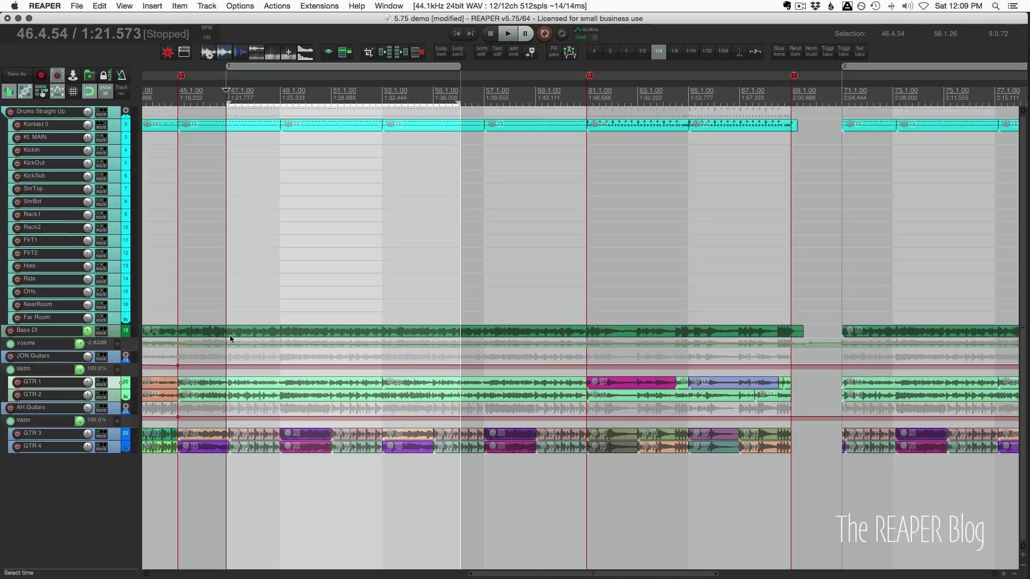
pyautogui.scroll(-3, 459, 404)
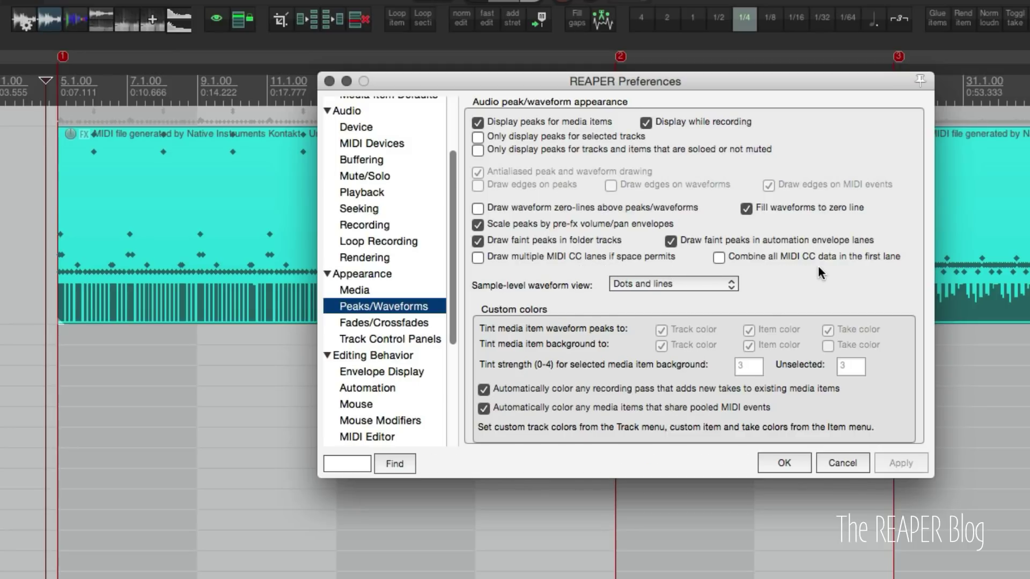
# Move Preferences aside and open the first MIDI item in the MIDI editor
pyautogui.moveTo(634, 77); pyautogui.dragTo(716, 373)
pyautogui.click(182, 295)
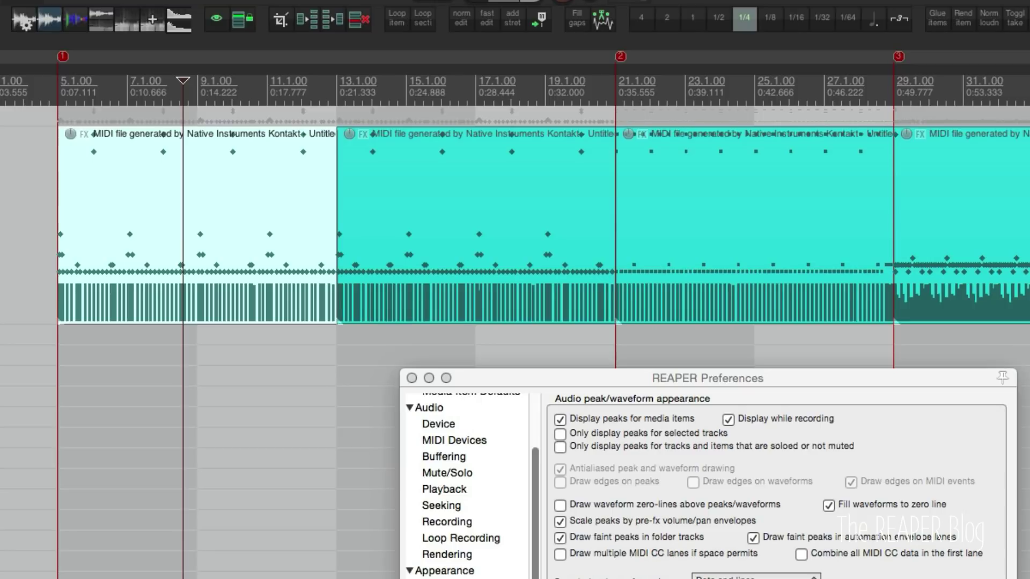
pyautogui.doubleClick(183, 295)
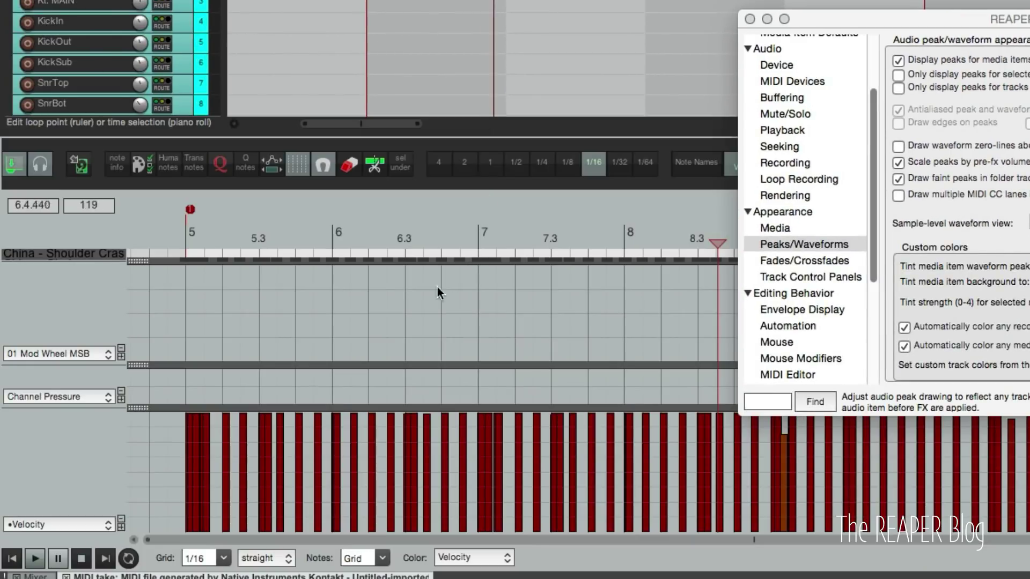
# Enlarge the Channel Pressure lane and draw Channel Pressure and Mod Wheel curves from bar 5
pyautogui.moveTo(138, 407); pyautogui.dragTo(132, 478)
pyautogui.scroll(-2, 308, 468)
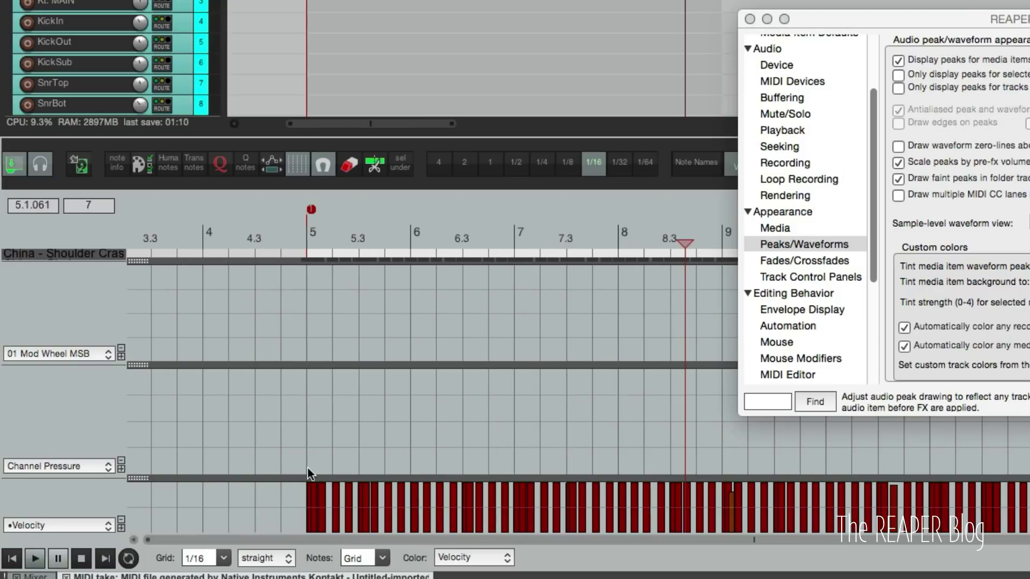
pyautogui.moveTo(308, 468)
pyautogui.mouseDown()
pyautogui.moveTo(494, 429)
pyautogui.moveTo(702, 462)
pyautogui.moveTo(944, 424)
pyautogui.mouseUp()
pyautogui.moveTo(1022, 399); pyautogui.dragTo(1026, 416)
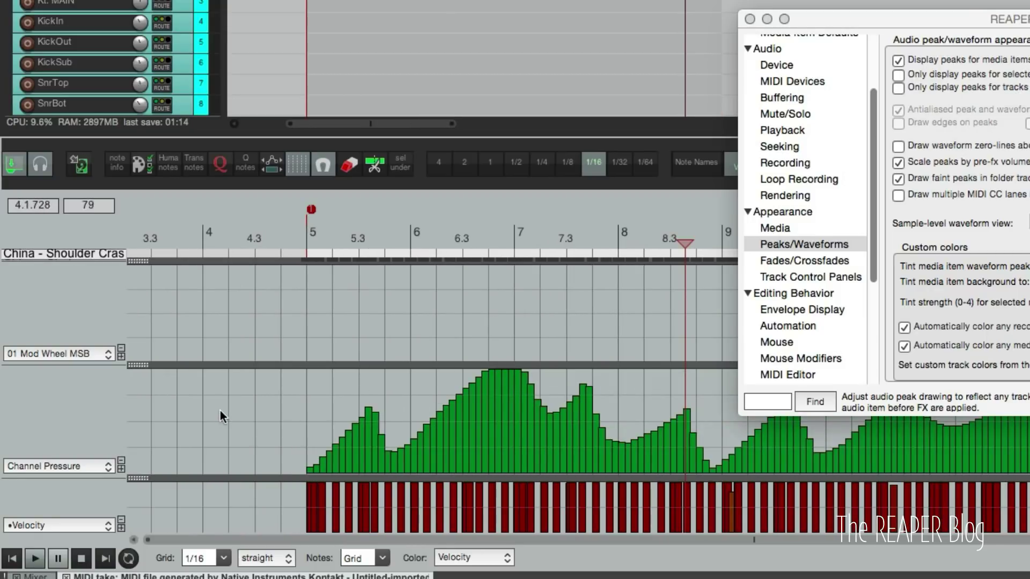
pyautogui.moveTo(321, 346)
pyautogui.mouseDown()
pyautogui.moveTo(336, 326)
pyautogui.moveTo(650, 299)
pyautogui.moveTo(737, 311)
pyautogui.moveTo(464, 304)
pyautogui.moveTo(472, 298)
pyautogui.moveTo(738, 295)
pyautogui.mouseUp()
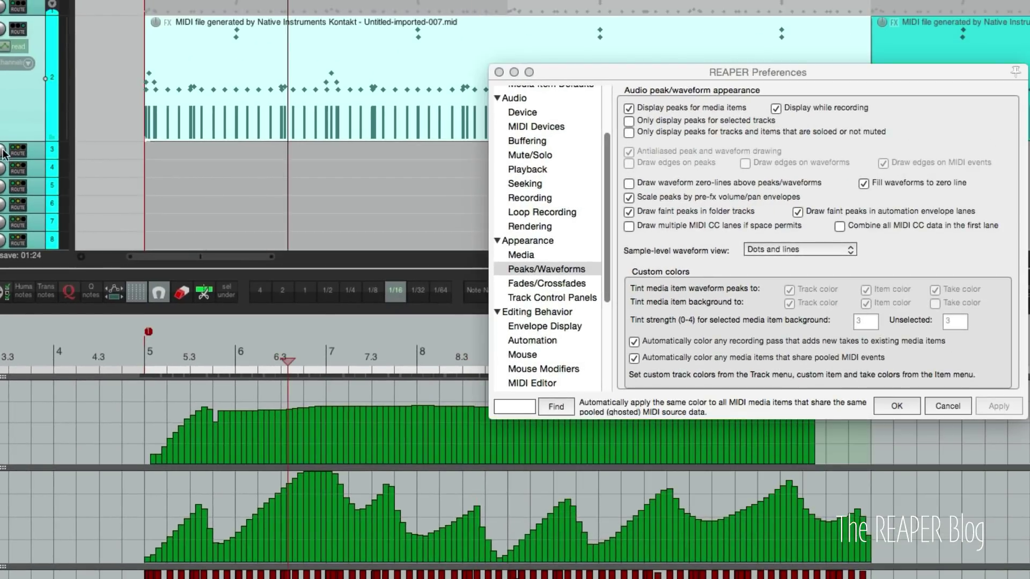
# Shrink track 2 to a thin lane and enable showing multiple MIDI CC lanes in items
pyautogui.moveTo(27, 140)
pyautogui.mouseDown()
pyautogui.moveTo(28, 201)
pyautogui.moveTo(33, 67)
pyautogui.moveTo(35, 142)
pyautogui.mouseUp()
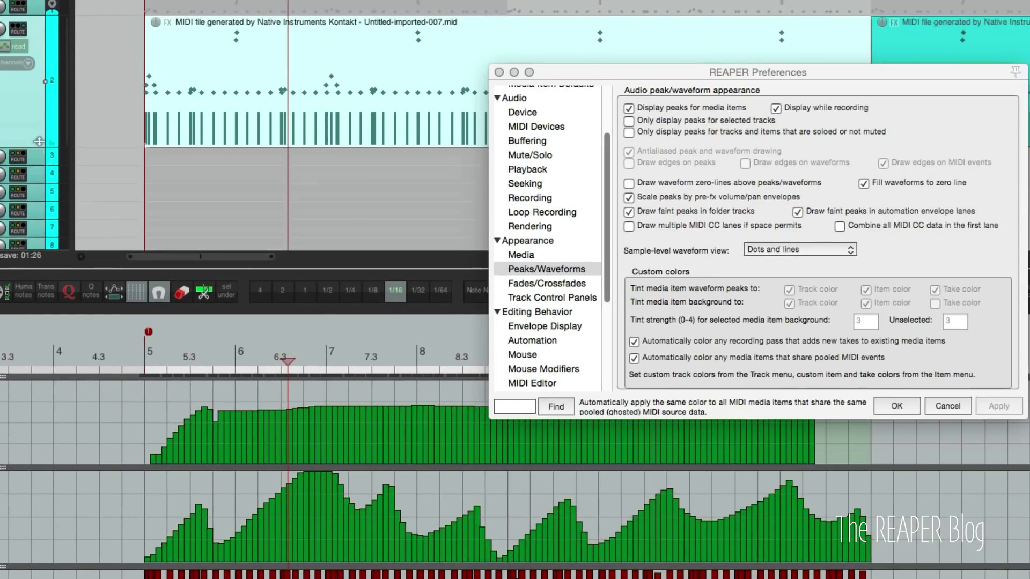
pyautogui.click(675, 227)
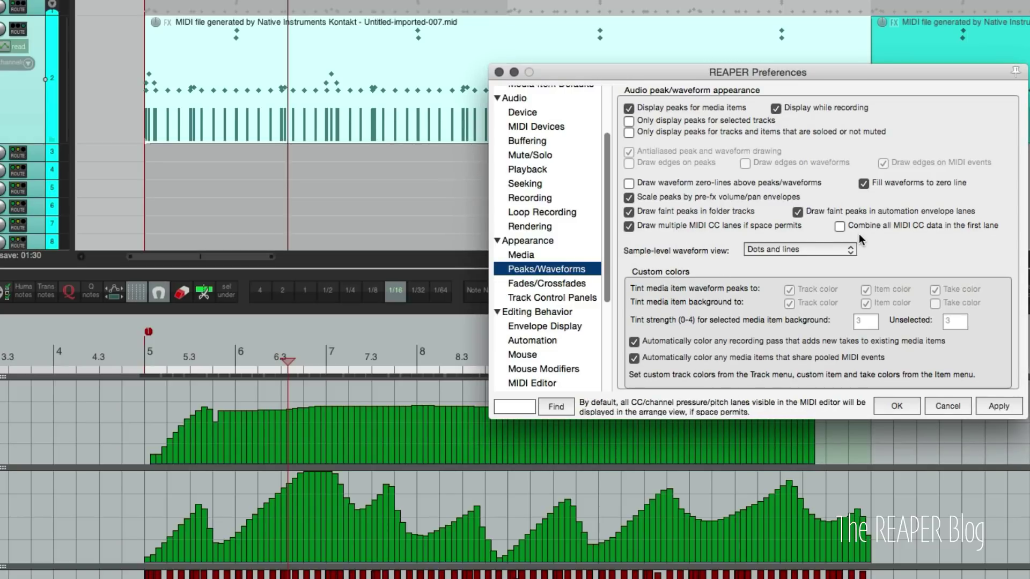
pyautogui.click(998, 406)
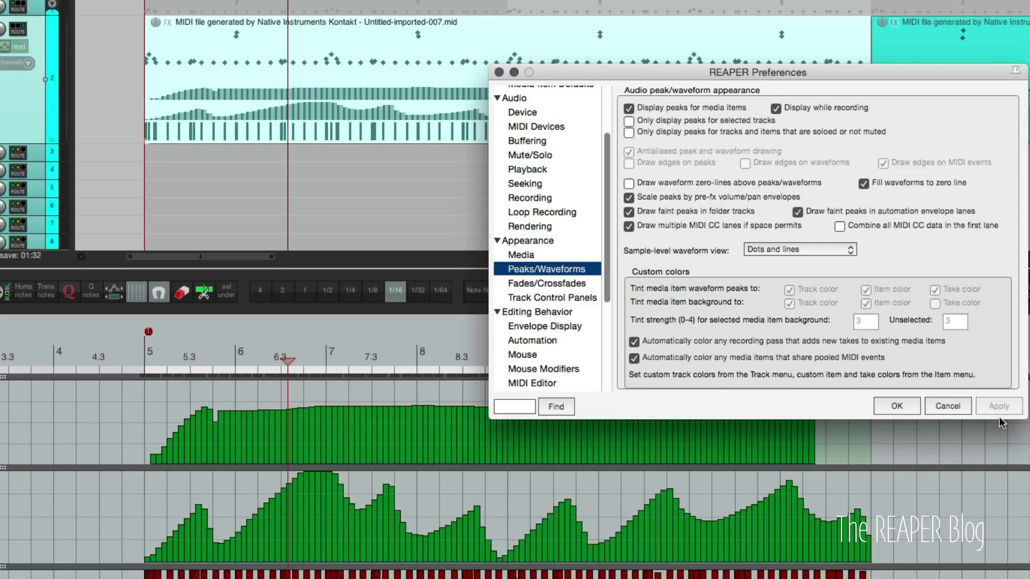
# Make track 2 taller to reveal its CC lanes, then shorten it so fewer lanes show
pyautogui.moveTo(706, 80); pyautogui.dragTo(697, 234)
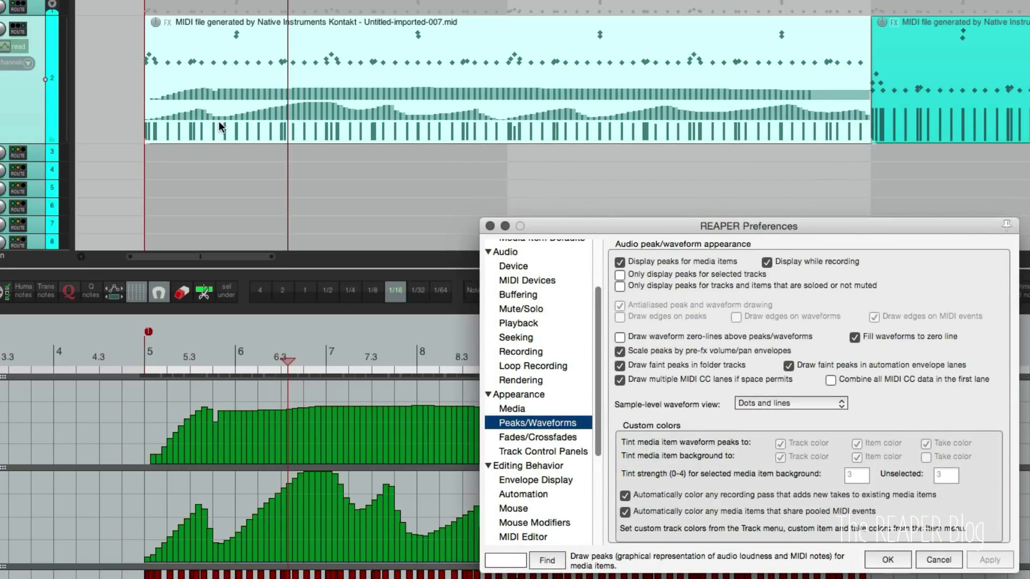
pyautogui.moveTo(28, 142); pyautogui.dragTo(26, 213)
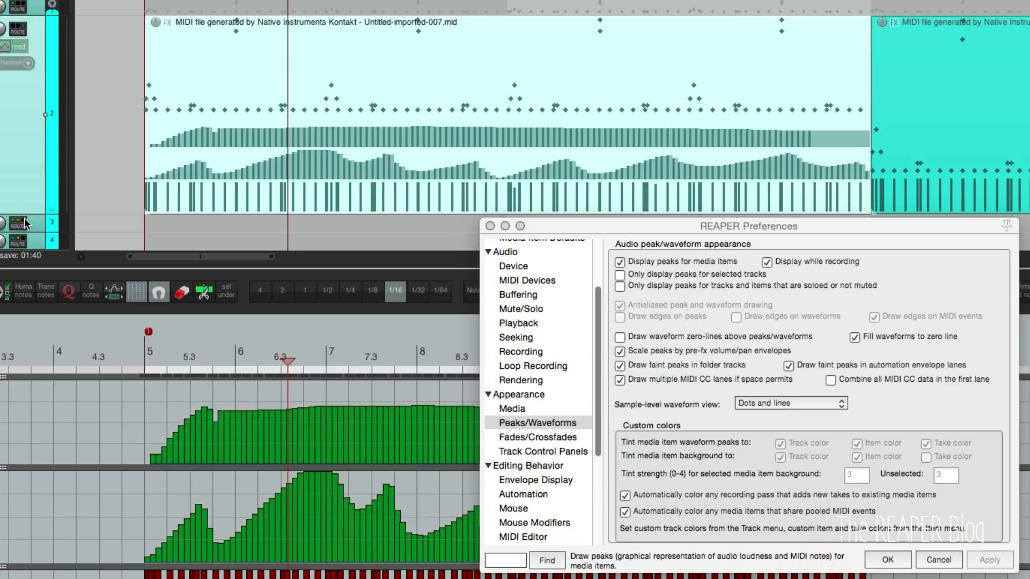
pyautogui.moveTo(29, 214)
pyautogui.mouseDown()
pyautogui.moveTo(34, 59)
pyautogui.moveTo(34, 225)
pyautogui.mouseUp()
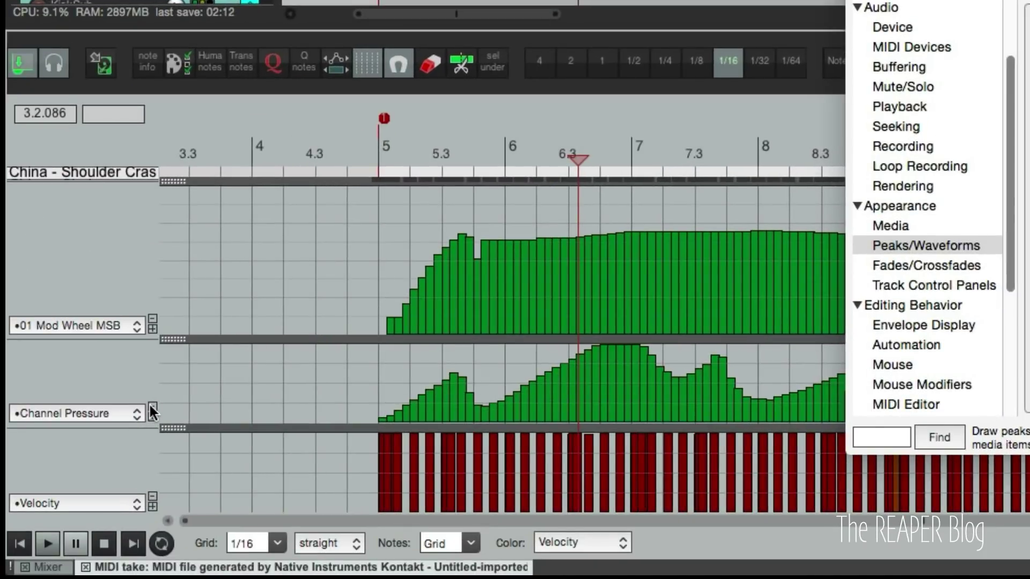
# Remove the Channel Pressure lane and combine all MIDI CC data into the first lane instead of multiple lanes
pyautogui.click(151, 406)
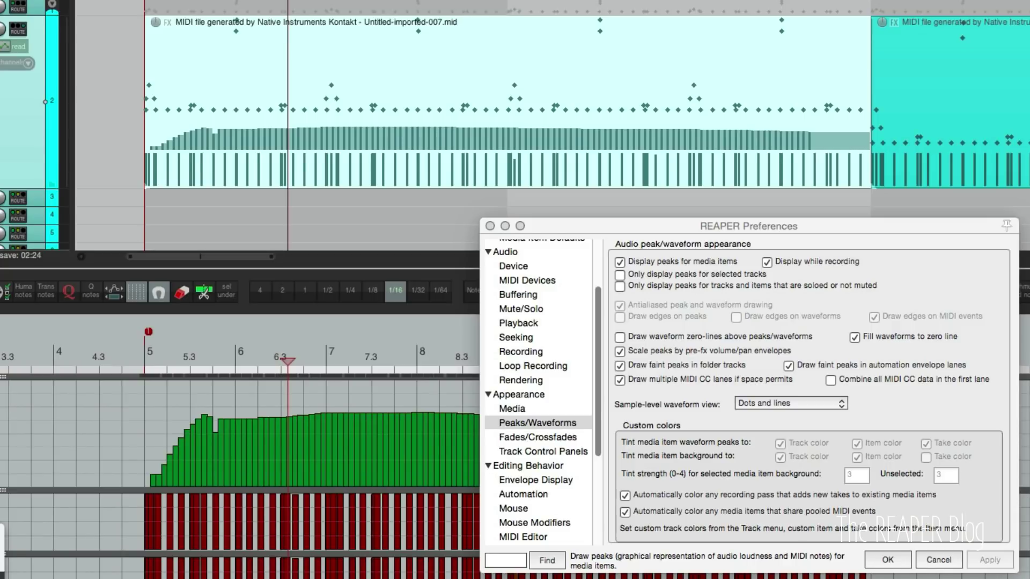
pyautogui.click(831, 380)
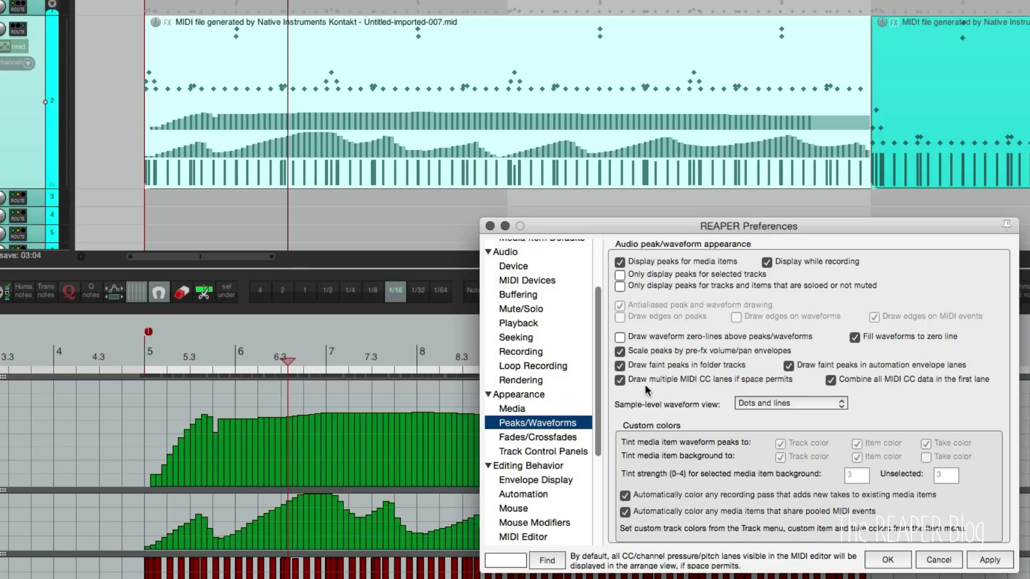
pyautogui.click(620, 380)
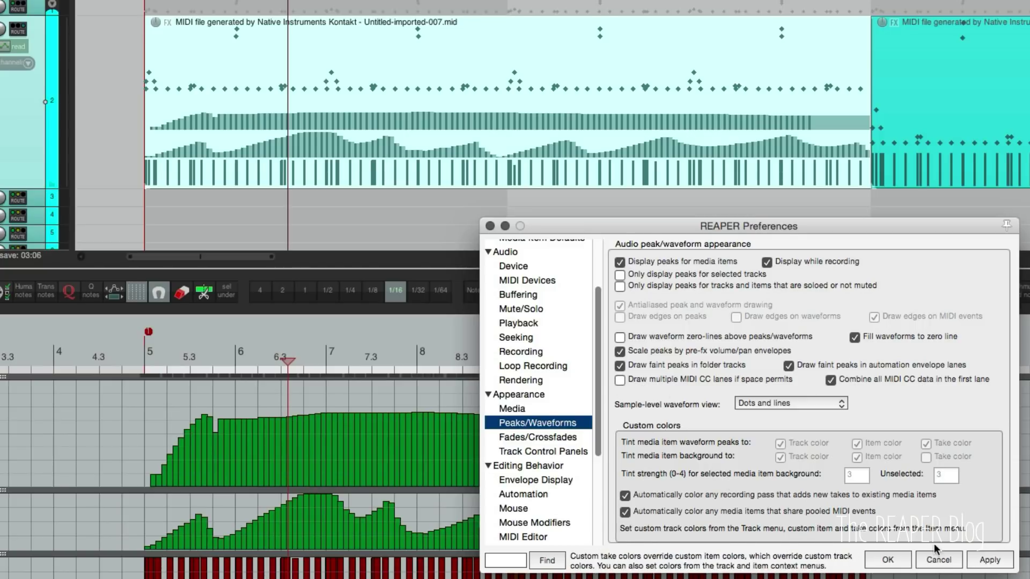
pyautogui.click(888, 560)
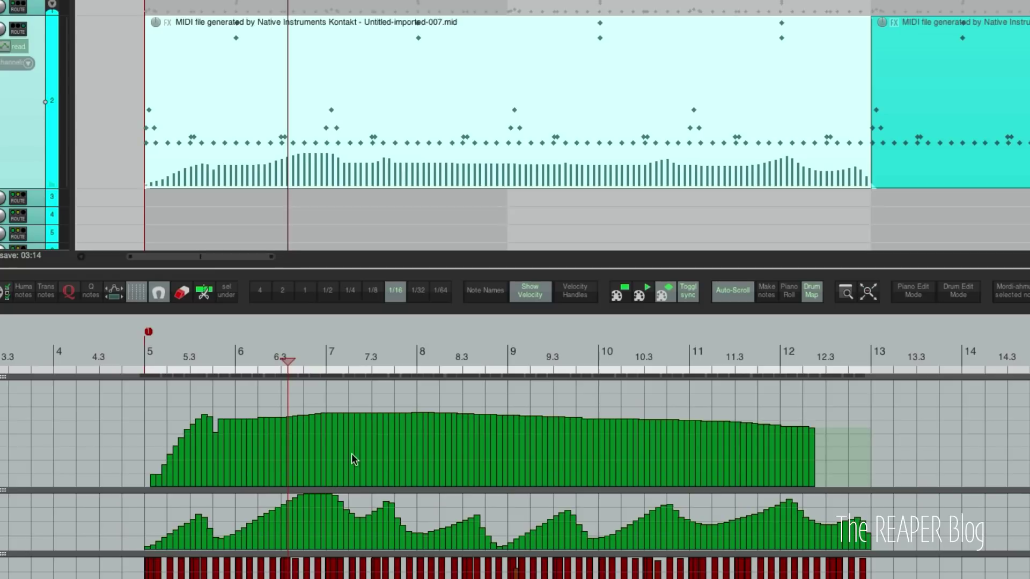
# Erase a stretch of CC values and redraw the curves across the gaps in both lanes
pyautogui.moveTo(384, 433)
pyautogui.mouseDown()
pyautogui.moveTo(467, 454)
pyautogui.moveTo(589, 432)
pyautogui.moveTo(580, 482)
pyautogui.moveTo(423, 527)
pyautogui.moveTo(508, 520)
pyautogui.mouseUp()
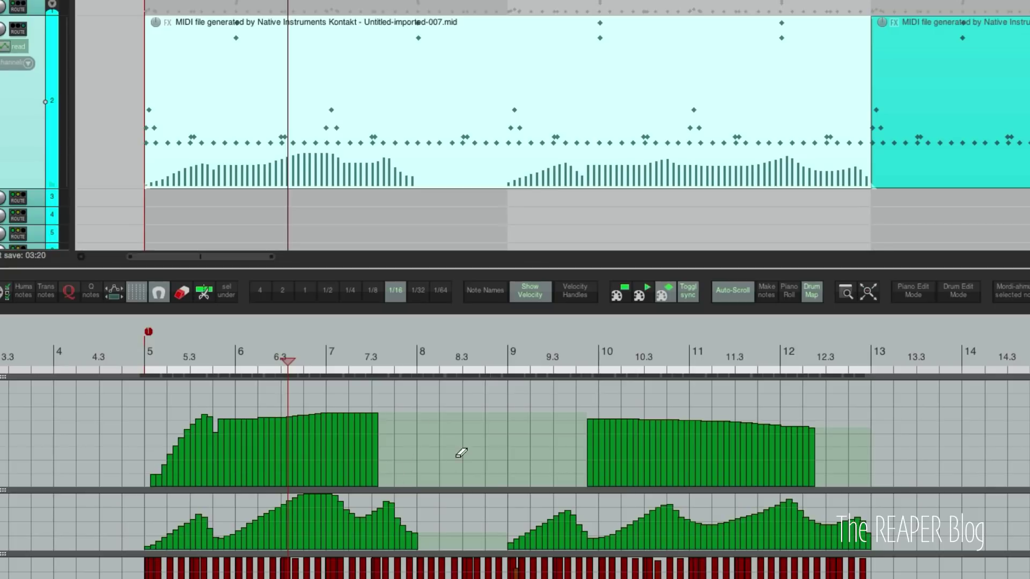
pyautogui.moveTo(379, 469)
pyautogui.mouseDown()
pyautogui.moveTo(387, 447)
pyautogui.moveTo(488, 448)
pyautogui.moveTo(541, 432)
pyautogui.moveTo(596, 460)
pyautogui.mouseUp()
pyautogui.moveTo(435, 523); pyautogui.dragTo(471, 530)
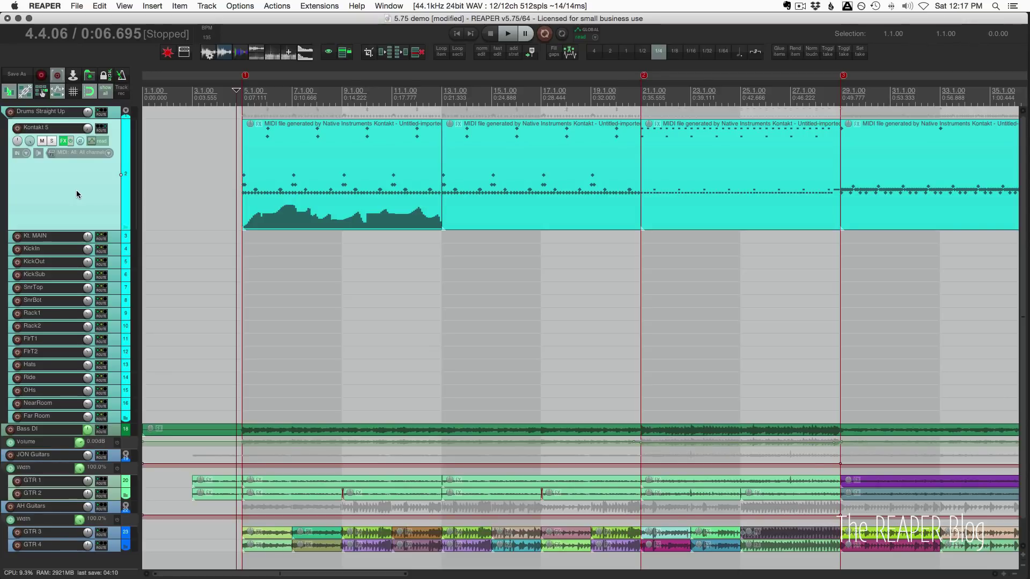
# Add the Cockos ReaControlMIDI plugin to the Kontakt 5 track's FX chain
pyautogui.rightClick(63, 140)
pyautogui.moveTo(123, 208)
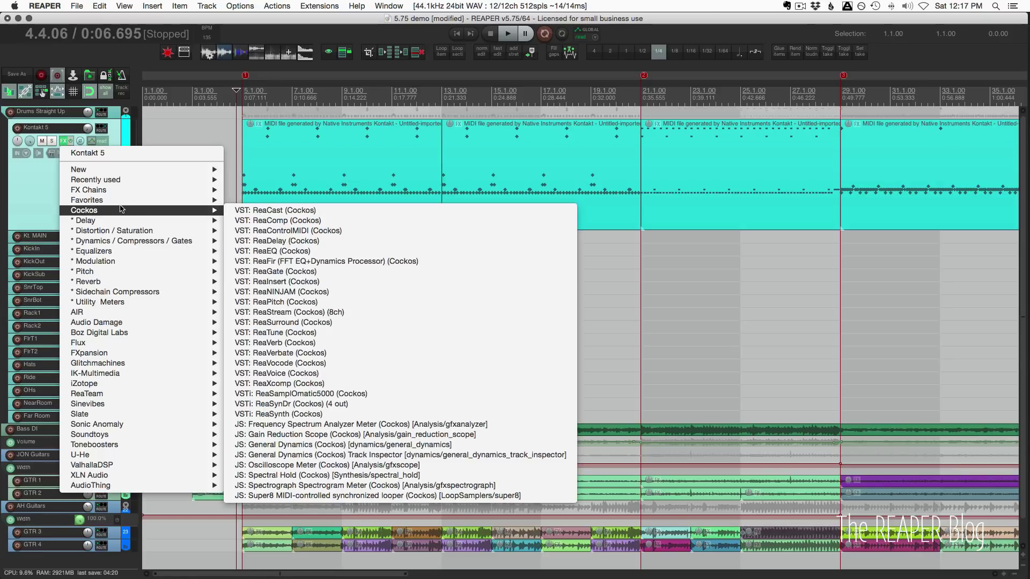
pyautogui.click(330, 231)
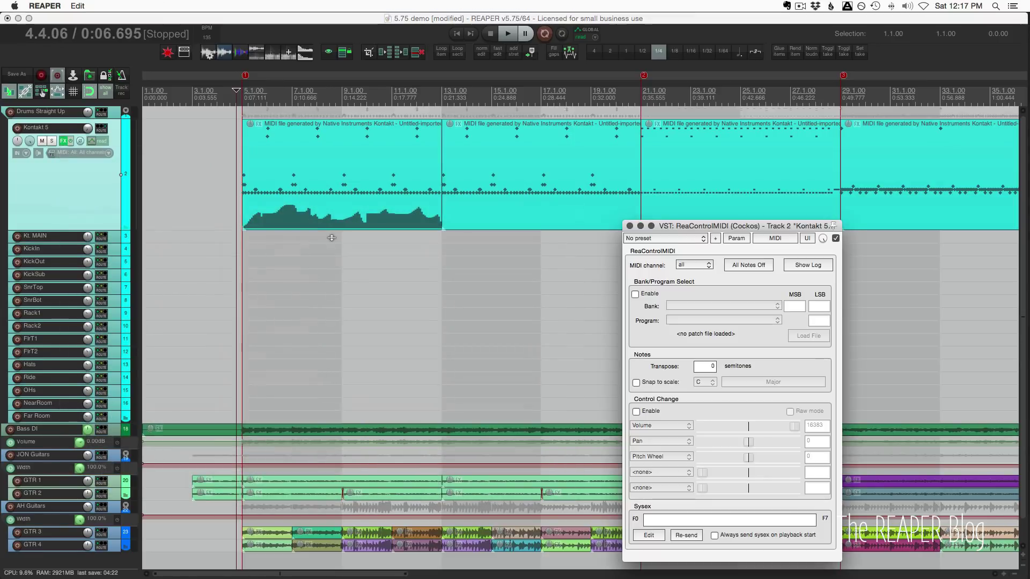
pyautogui.moveTo(697, 226); pyautogui.dragTo(550, 116)
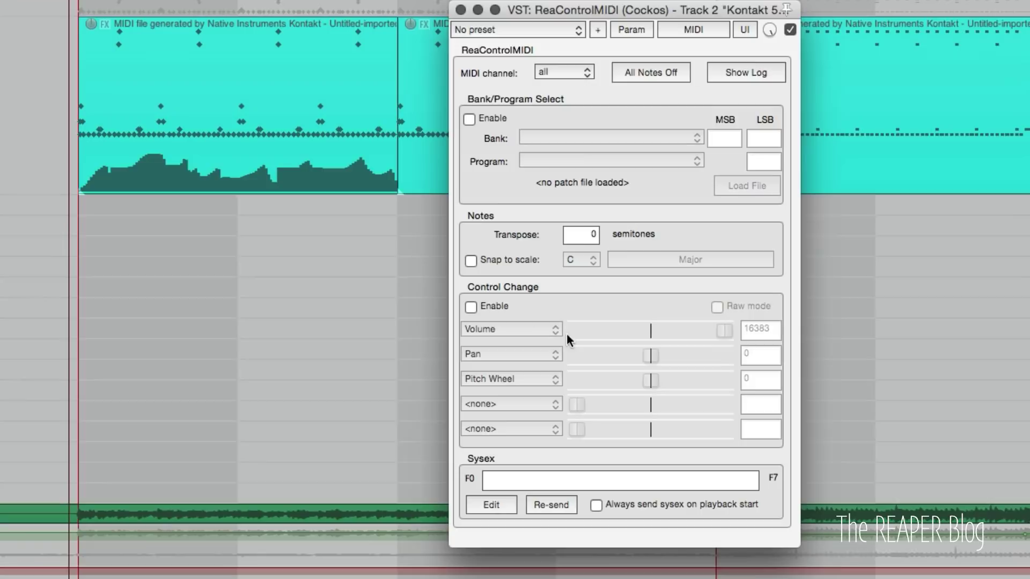
# Enable Control Change in ReaControlMIDI with Volume as the first controller, set to maximum
pyautogui.click(494, 305)
pyautogui.click(504, 327)
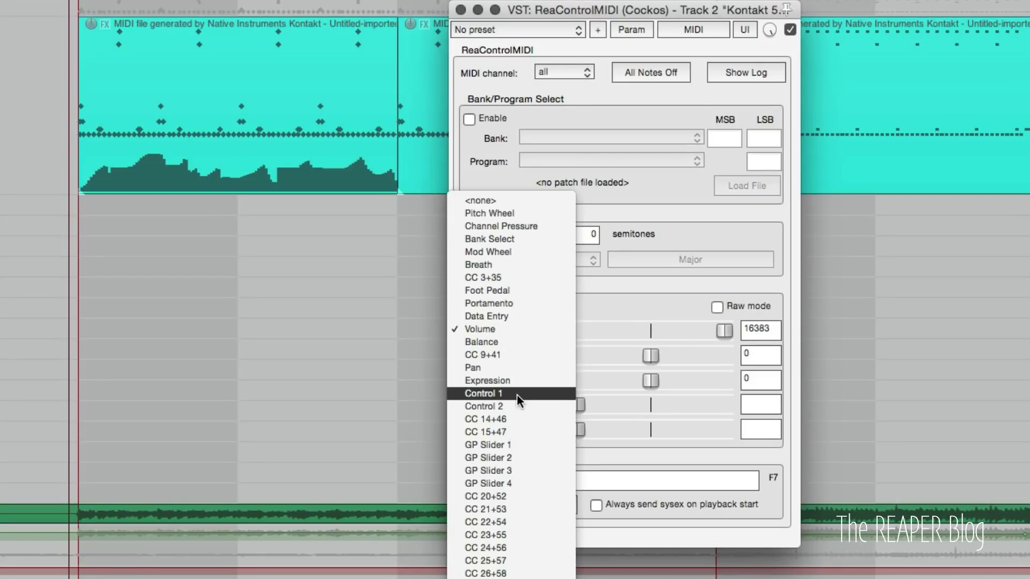
pyautogui.click(642, 305)
pyautogui.moveTo(722, 332); pyautogui.dragTo(764, 328)
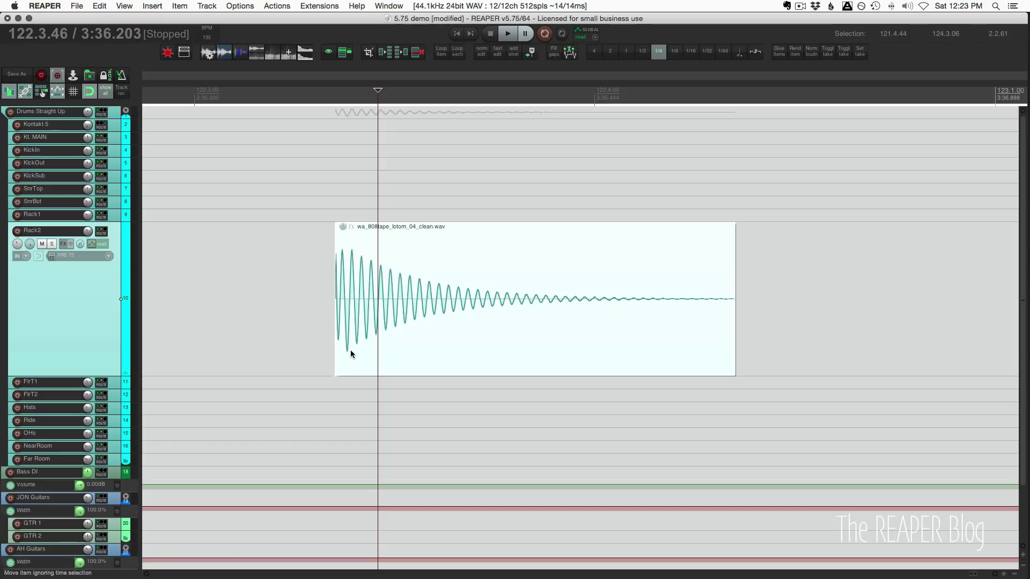
# Pan the wa_808tape_lotom_04_clean.wav take 81% left in its item properties
pyautogui.click(449, 346)
pyautogui.doubleClick(447, 345)
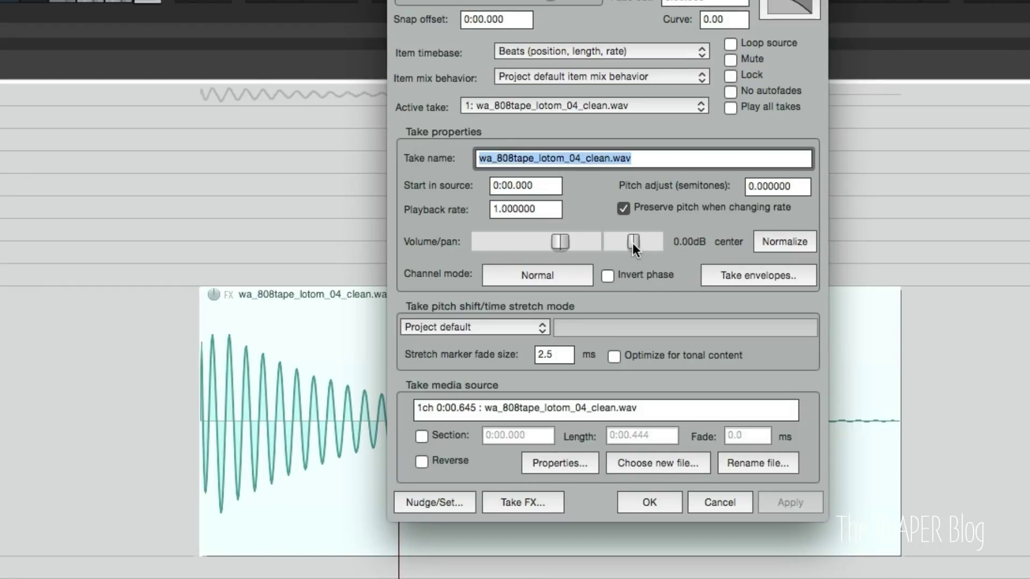
pyautogui.moveTo(632, 243); pyautogui.dragTo(613, 243)
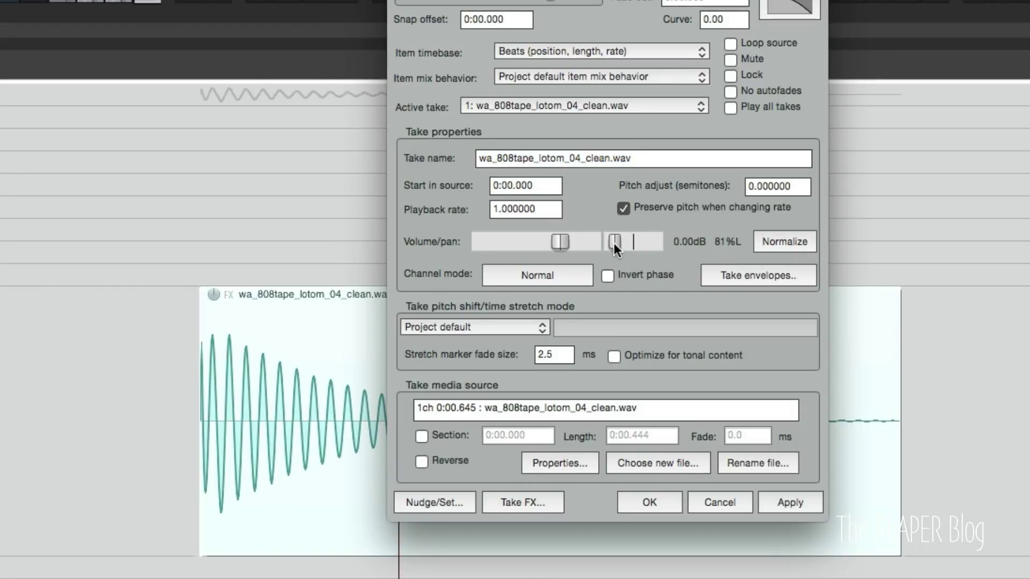
pyautogui.click(799, 502)
pyautogui.click(660, 504)
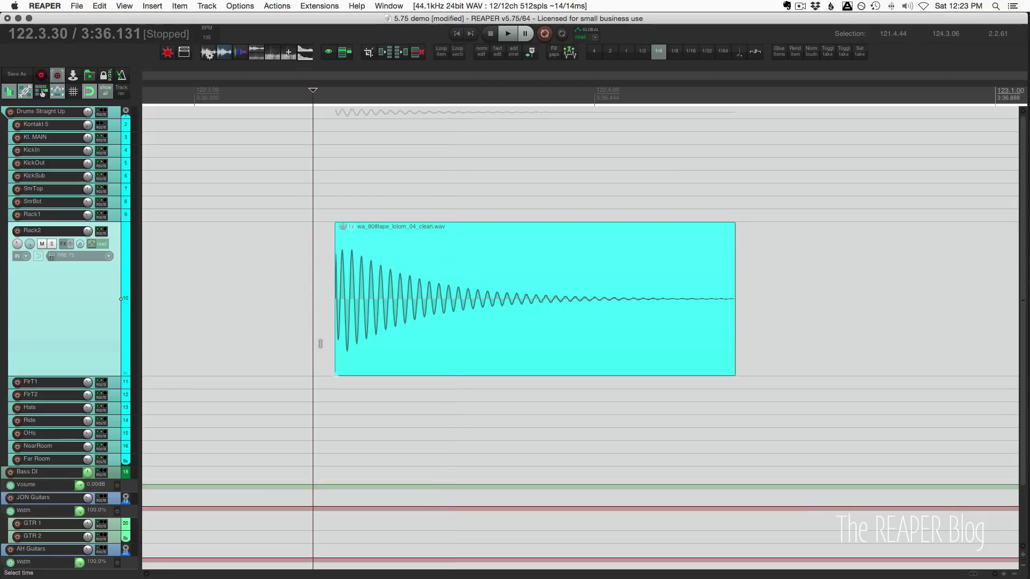
# Play the tom sample to hear the panning, then stop playback
pyautogui.press('space')
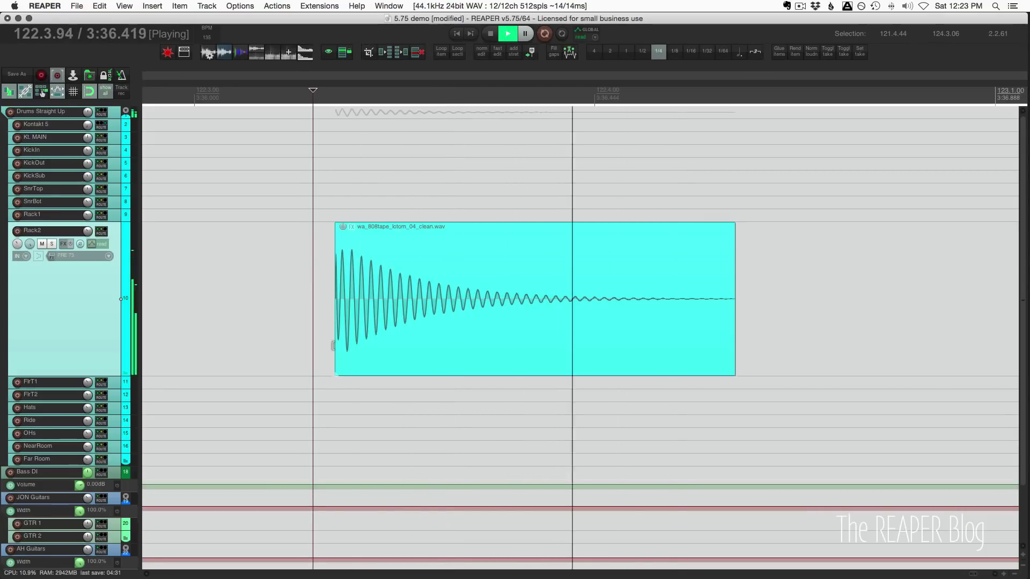
pyautogui.press('space')
pyautogui.click(394, 348)
# Activate and show a Pan take envelope on the tom item
pyautogui.doubleClick(393, 343)
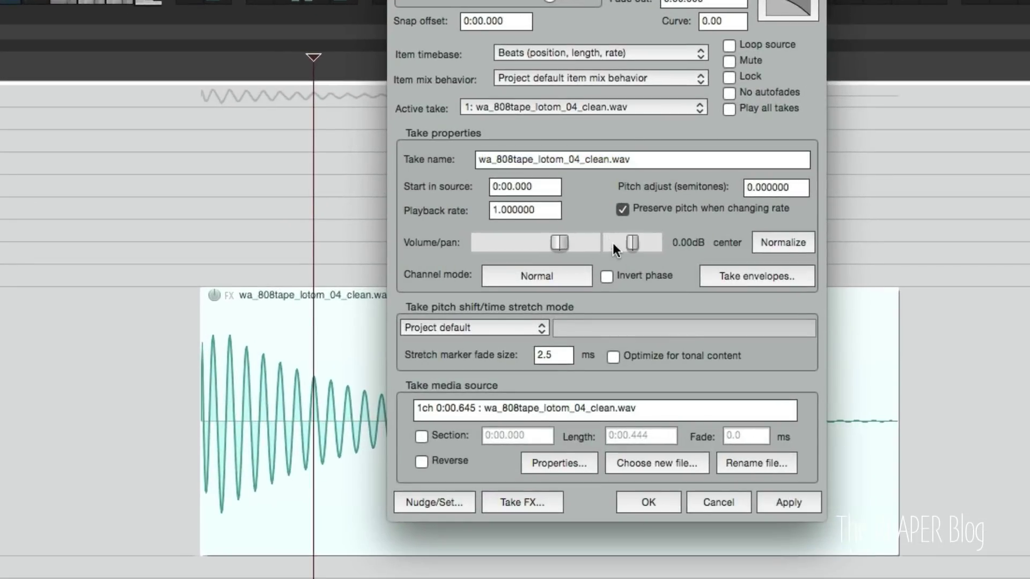
pyautogui.click(649, 214)
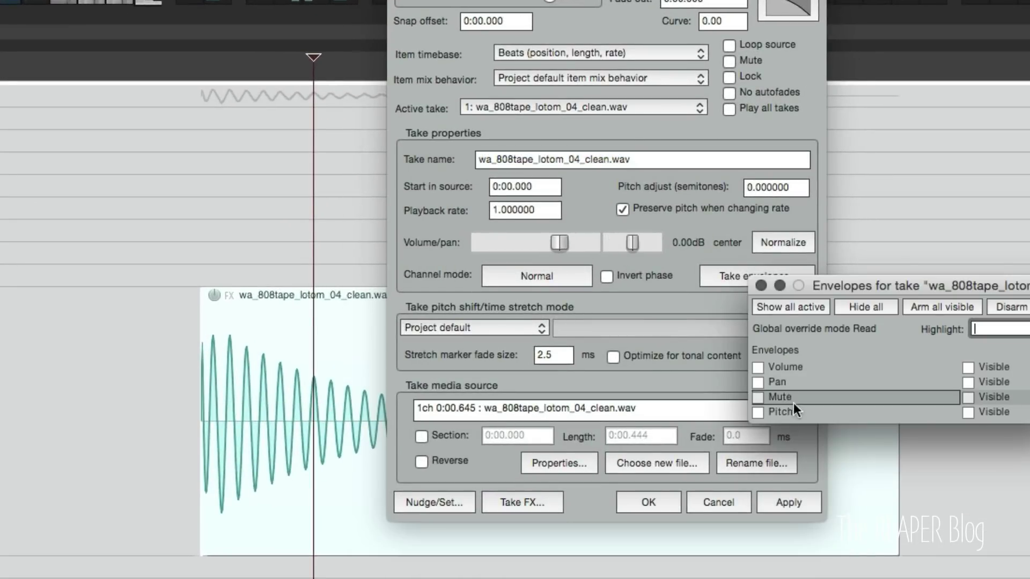
pyautogui.click(801, 382)
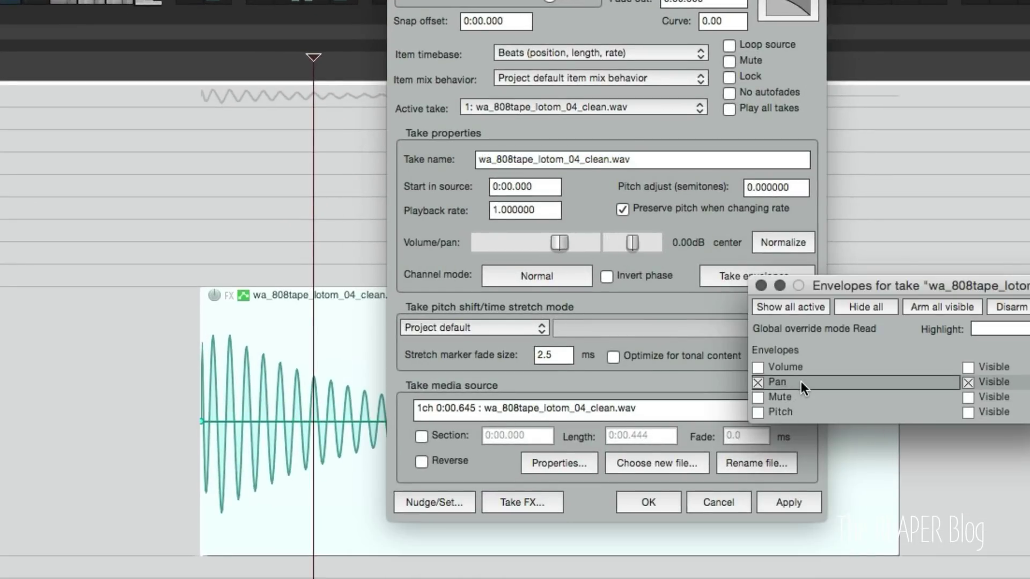
pyautogui.click(761, 285)
pyautogui.click(647, 503)
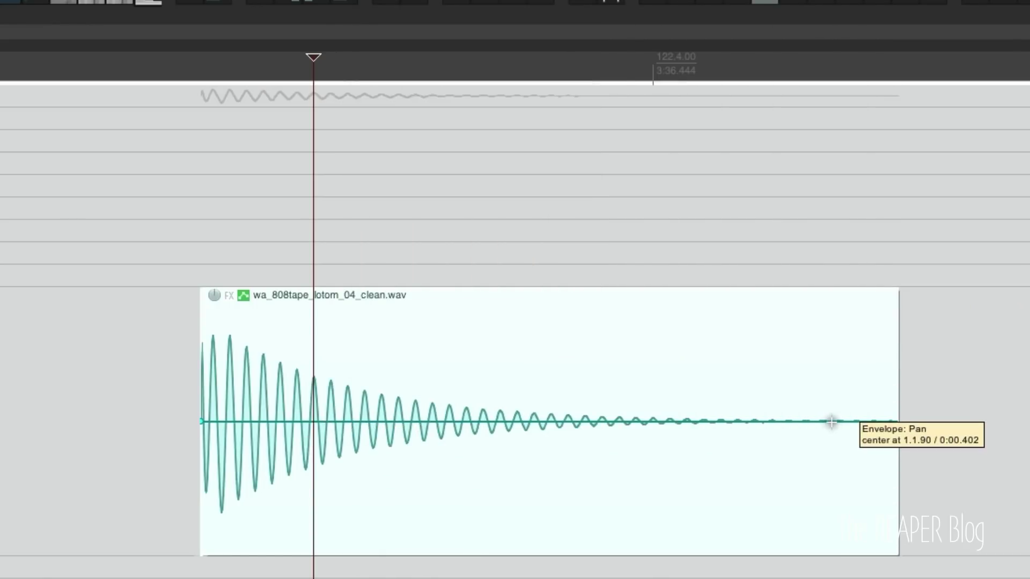
# Shape the pan envelope into a ramp from fully left at the start to full right, then preview it
pyautogui.moveTo(830, 421); pyautogui.dragTo(829, 289)
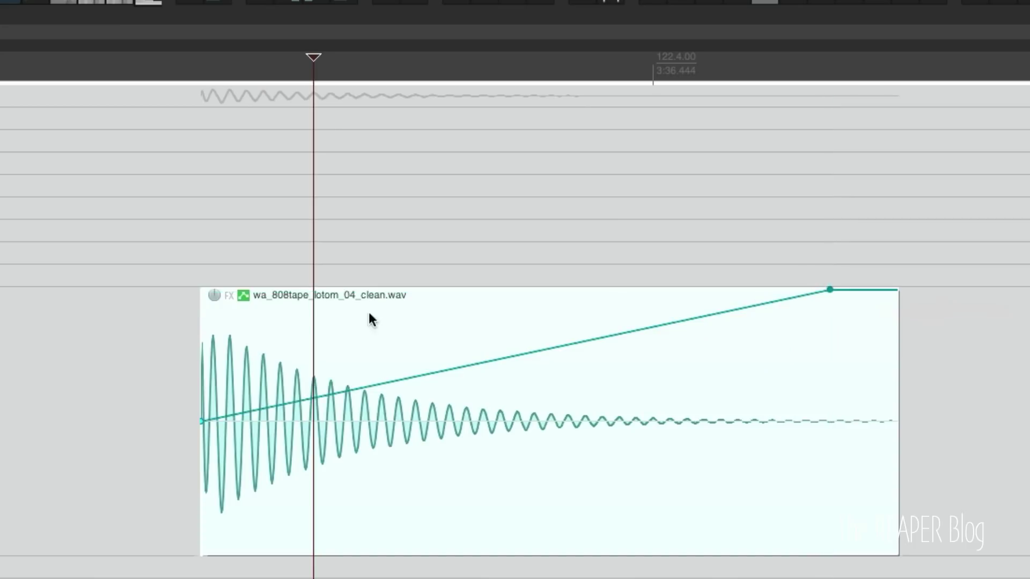
pyautogui.click(154, 391)
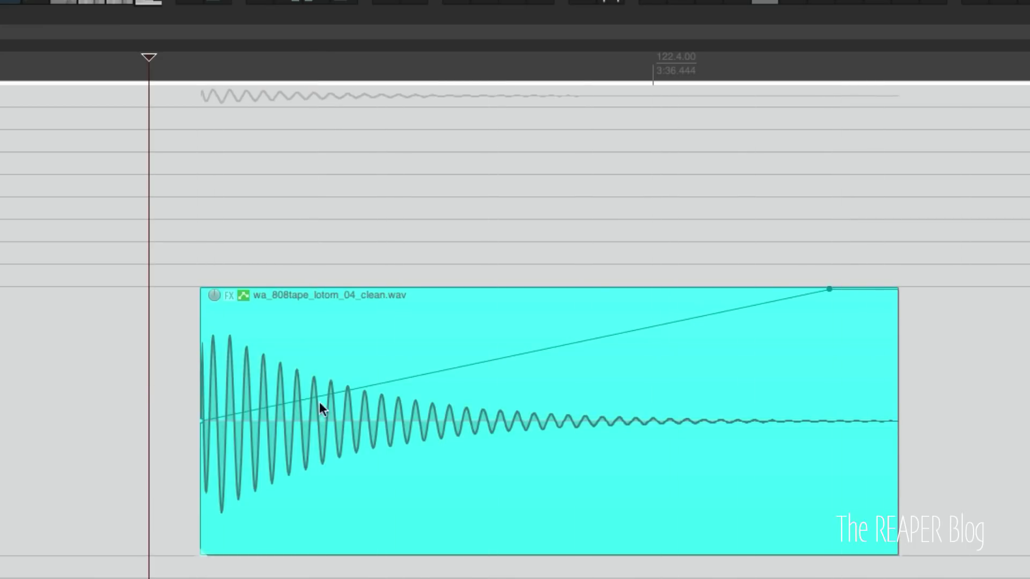
pyautogui.moveTo(204, 420); pyautogui.dragTo(200, 243)
pyautogui.moveTo(831, 291); pyautogui.dragTo(530, 552)
pyautogui.press('space')
pyautogui.press('space')
pyautogui.press('space')
pyautogui.press('space')
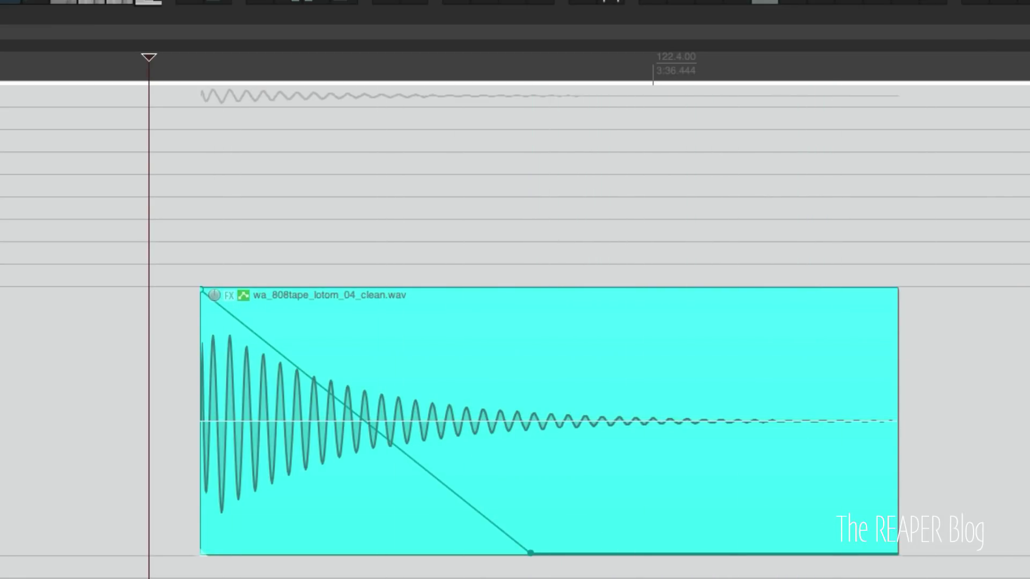
pyautogui.press('space')
pyautogui.press('space')
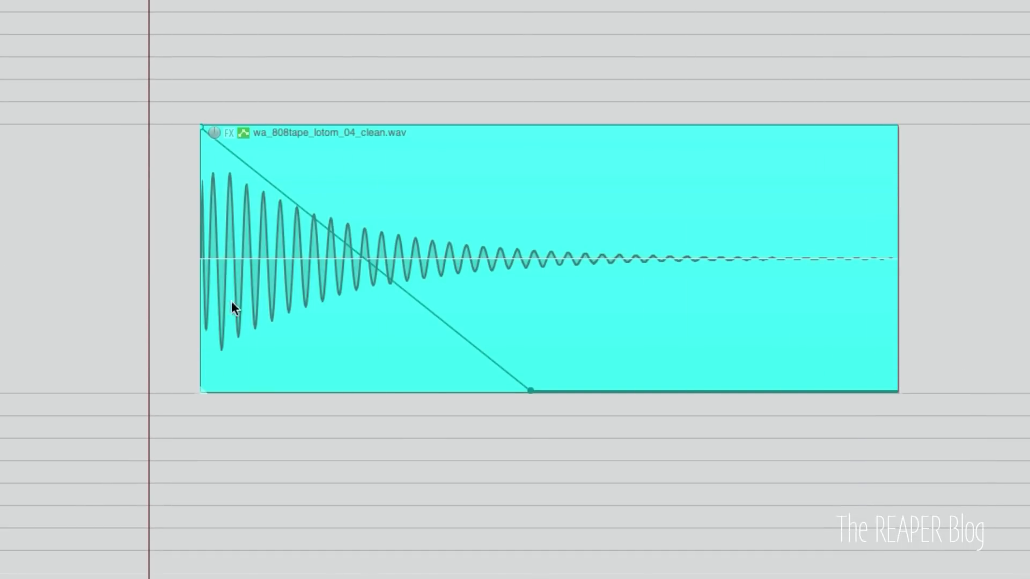
# Render the tom item with its pan sweep as a new take
pyautogui.click(253, 501)
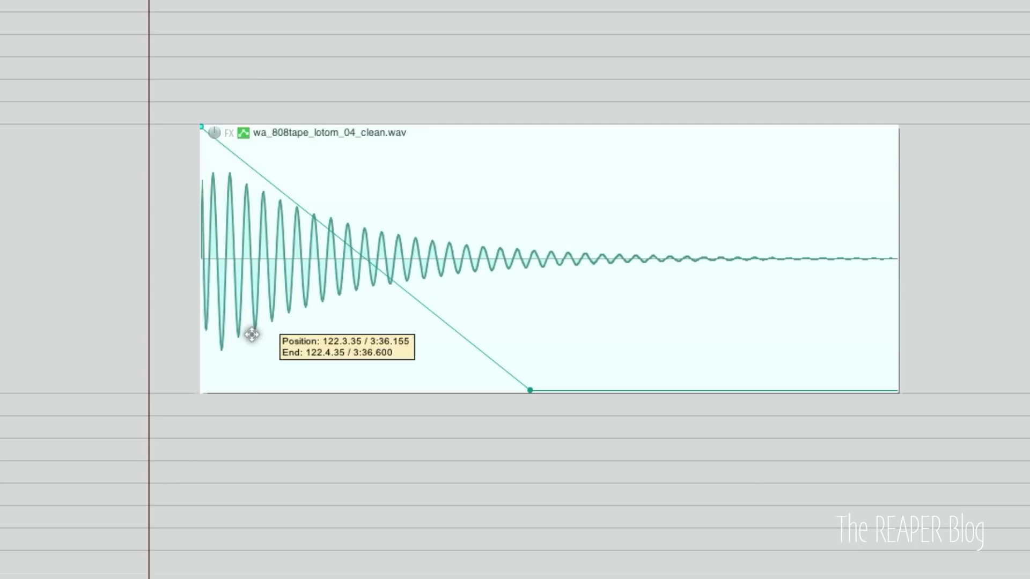
pyautogui.rightClick(313, 317)
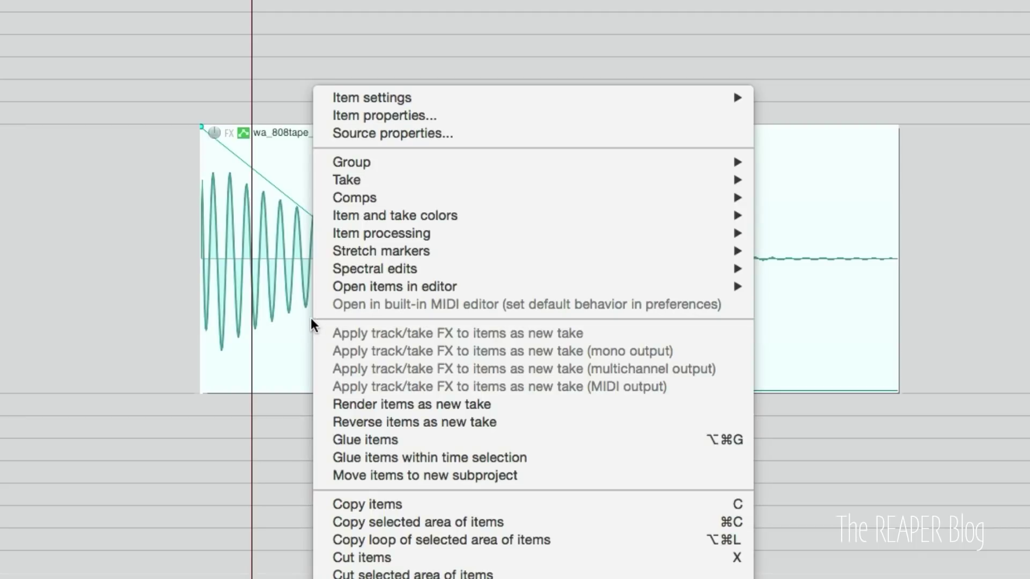
pyautogui.click(476, 408)
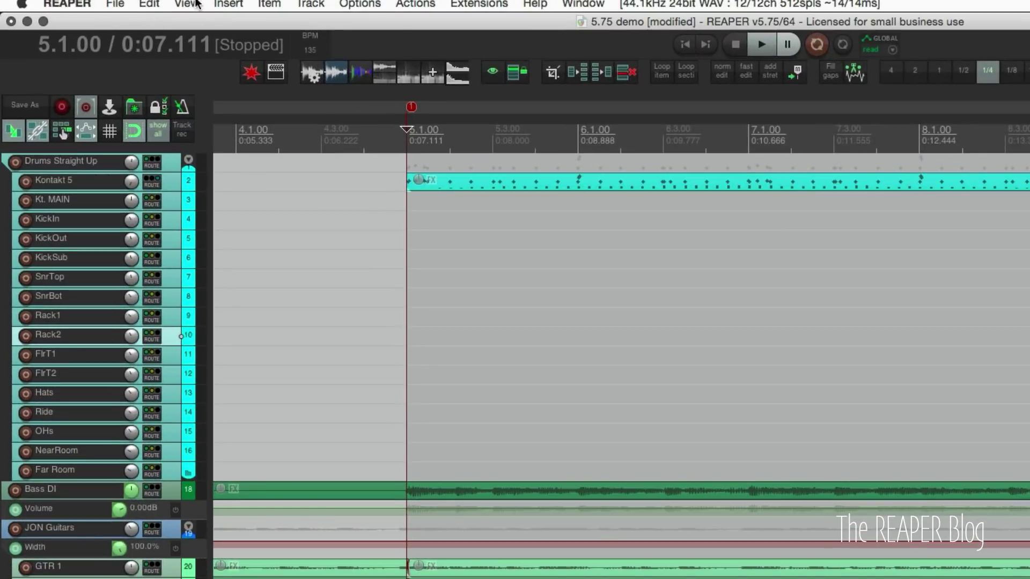
# Show the tempo envelope on an enlarged master track and place the edit cursor near bar 7
pyautogui.click(125, 6)
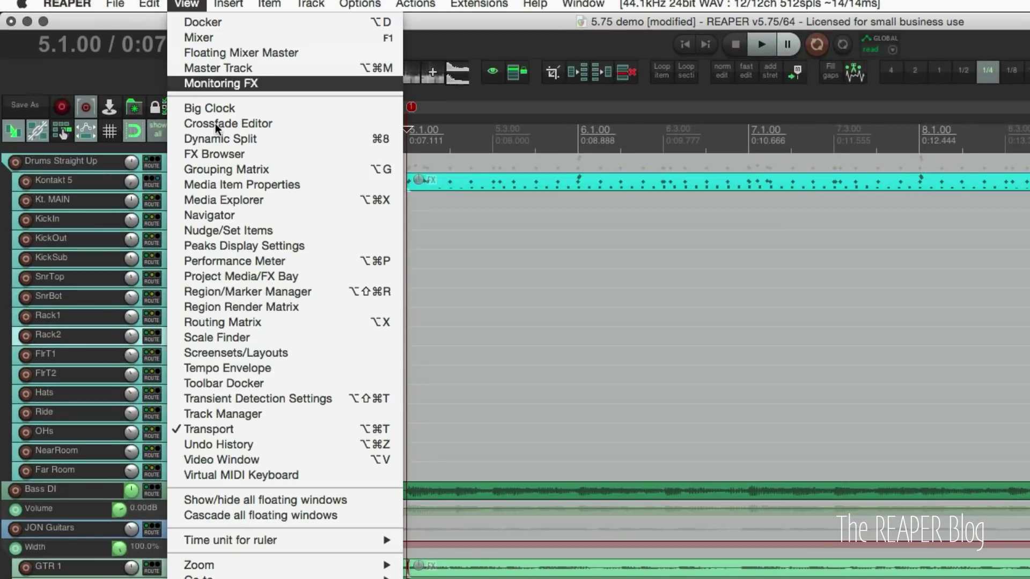
pyautogui.click(255, 374)
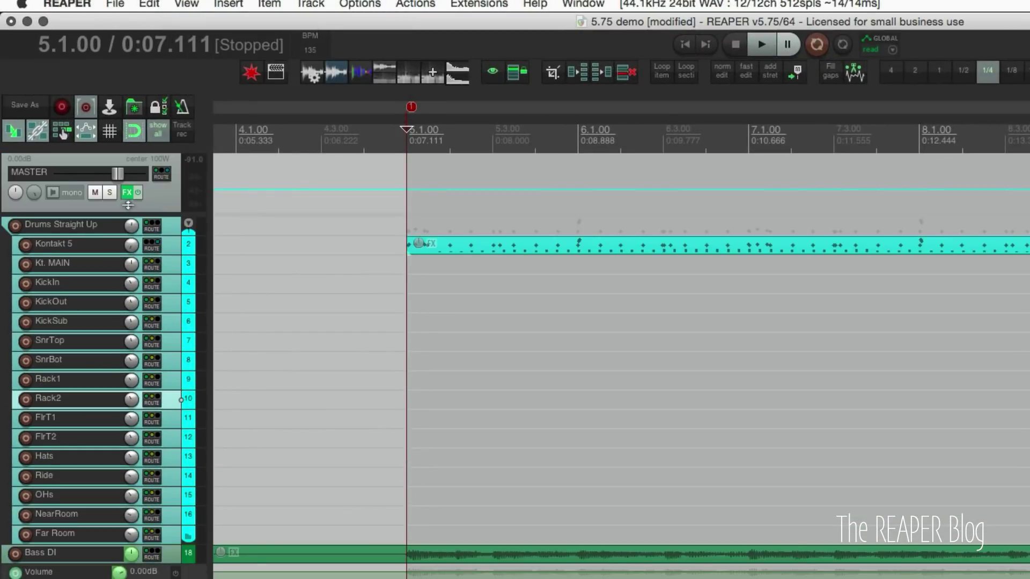
pyautogui.moveTo(131, 207); pyautogui.dragTo(177, 365)
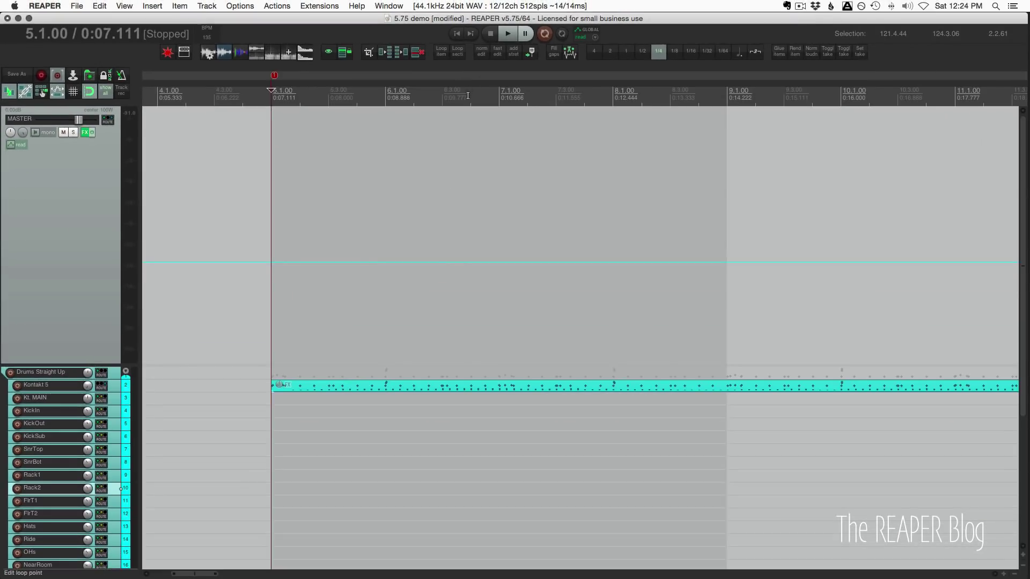
pyautogui.click(498, 161)
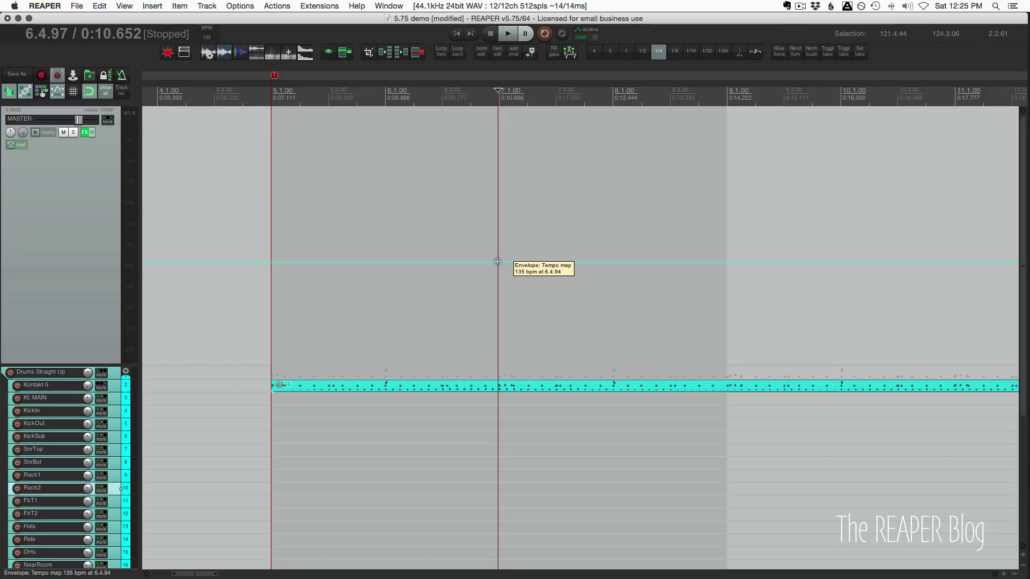
# Filter the Actions list for 'insert tempo' and try the tempo/time signature marker action, dismissing its settings
pyautogui.hotkey('shift', '/')
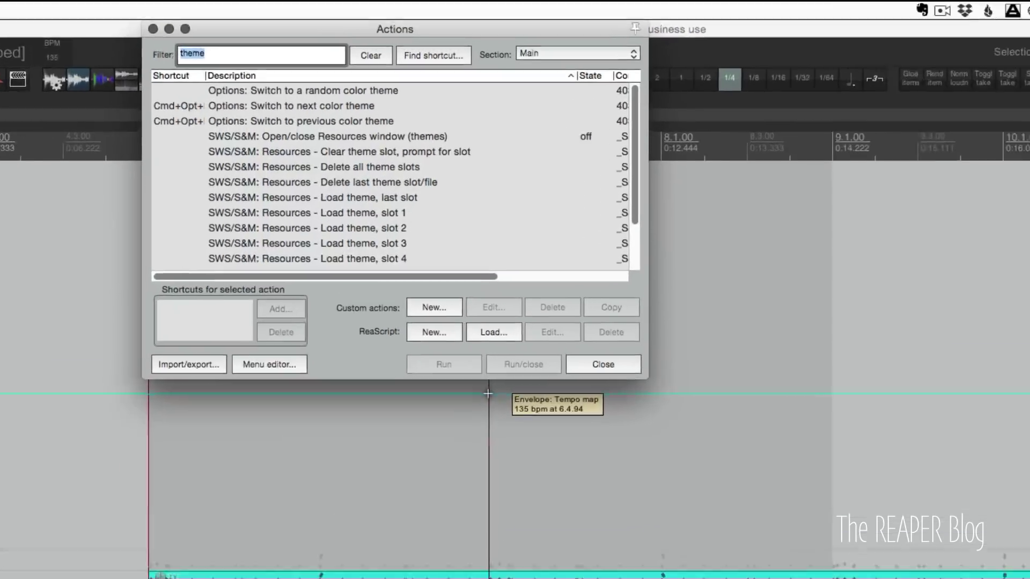
pyautogui.press('BackSpace')
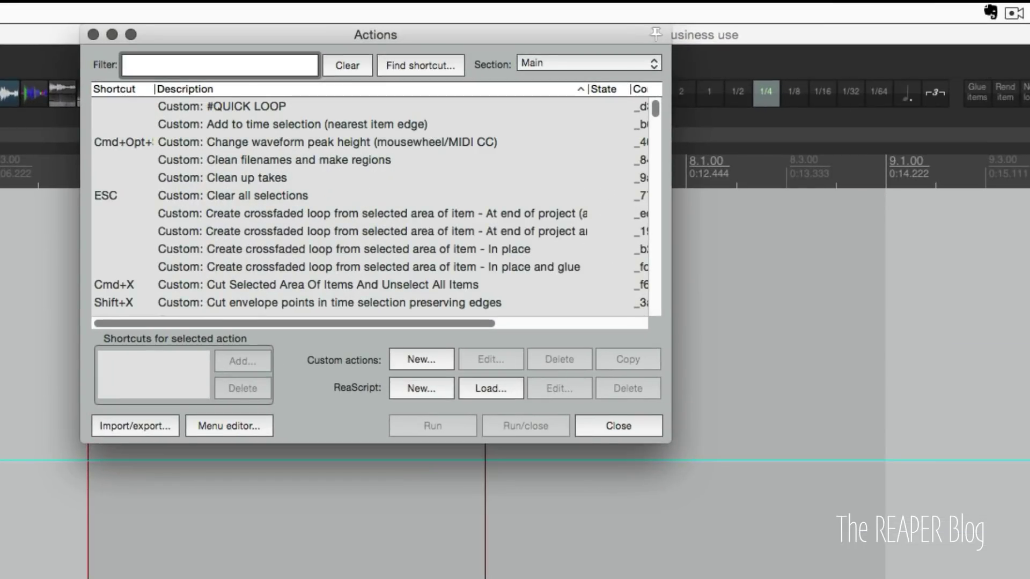
pyautogui.write('insert temp')
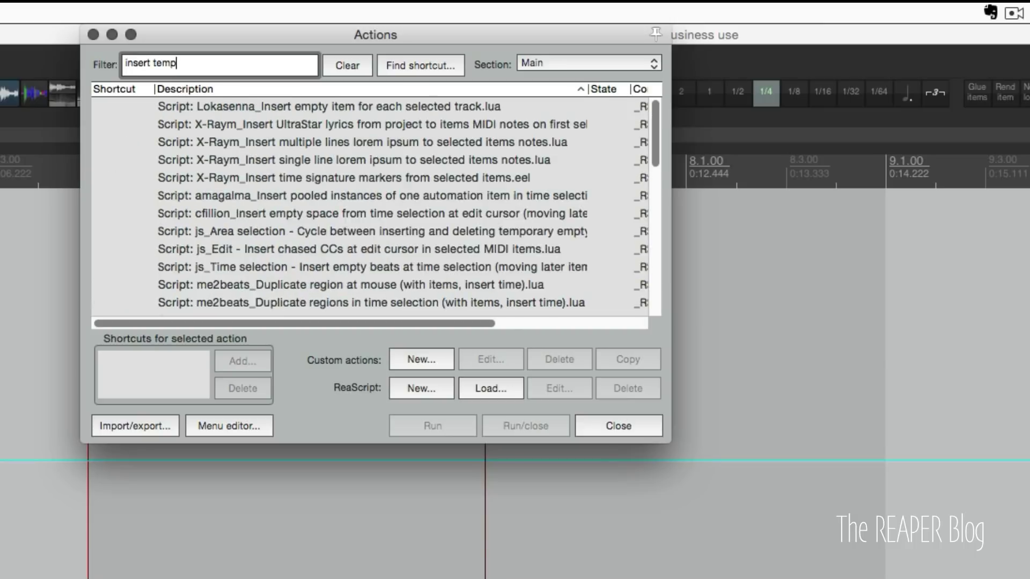
pyautogui.write('o')
pyautogui.click(386, 144)
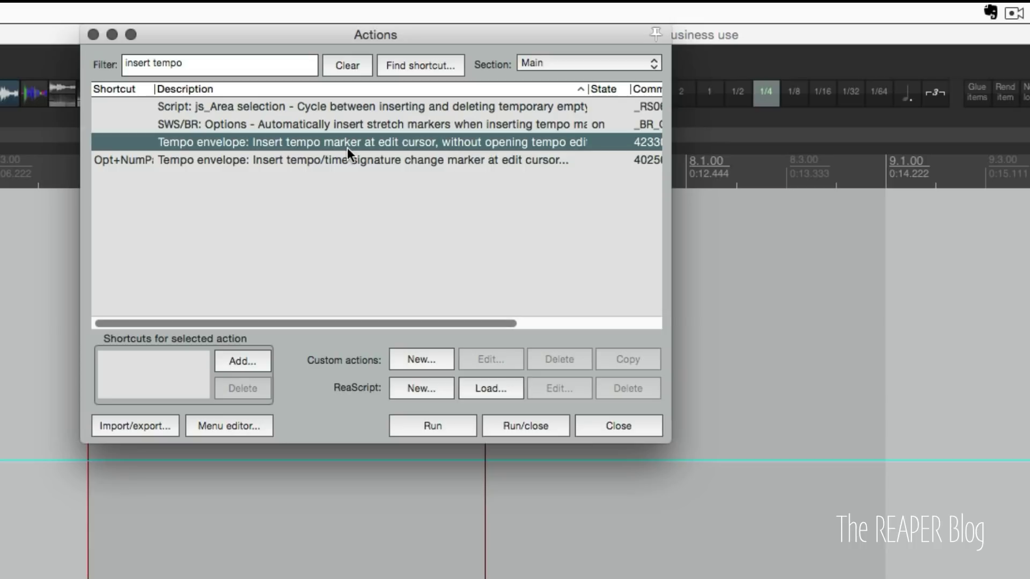
pyautogui.hscroll(3, 482, 150)
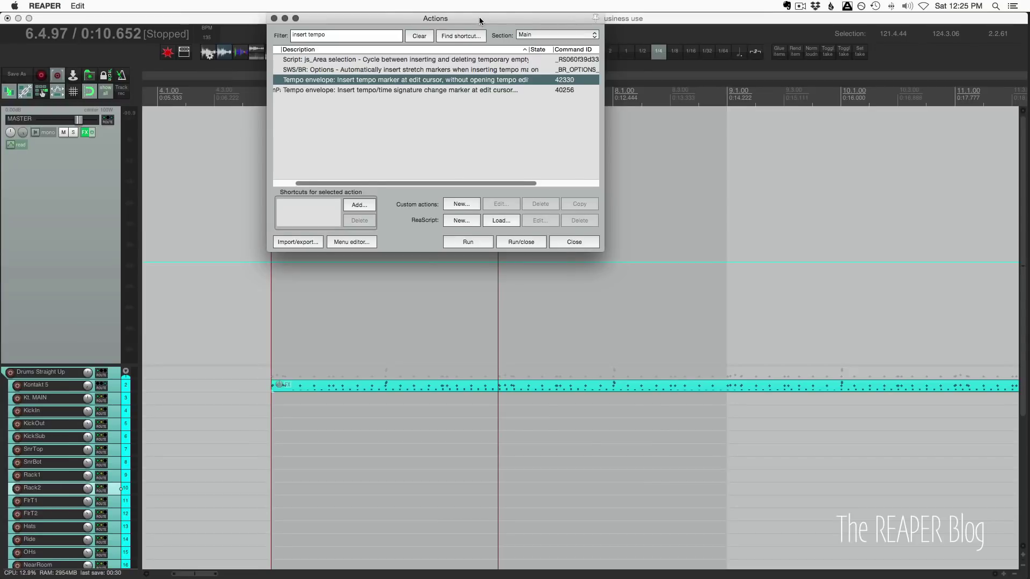
pyautogui.moveTo(450, 32); pyautogui.dragTo(34, 293)
pyautogui.moveTo(243, 166); pyautogui.dragTo(242, 145)
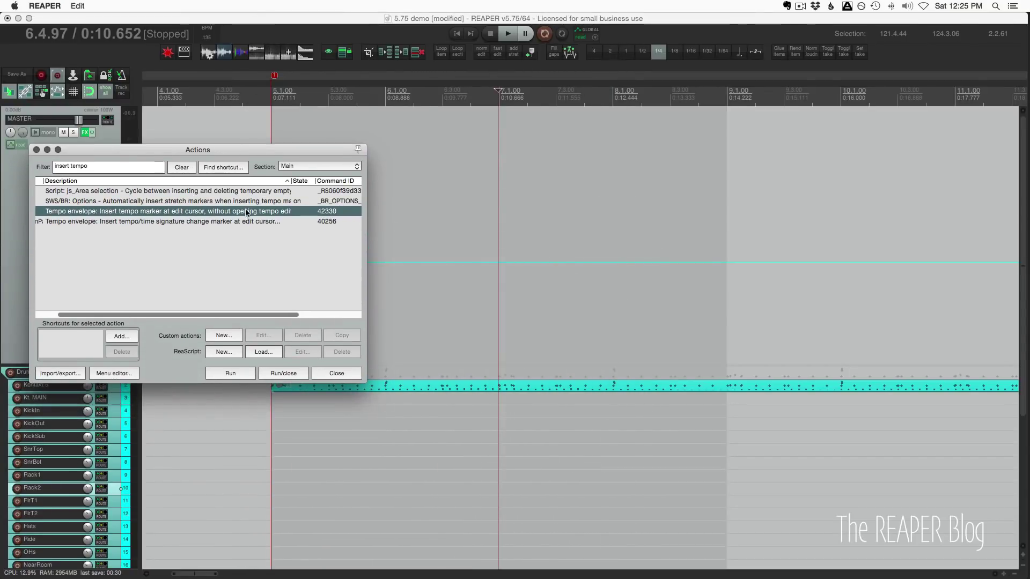
pyautogui.click(241, 222)
pyautogui.hscroll(-2, 249, 255)
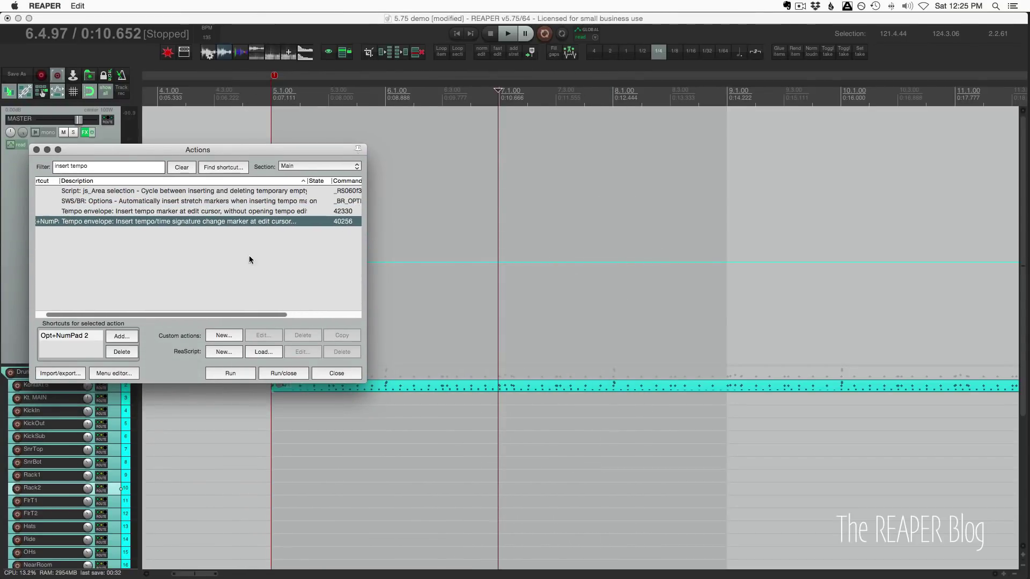
pyautogui.click(235, 372)
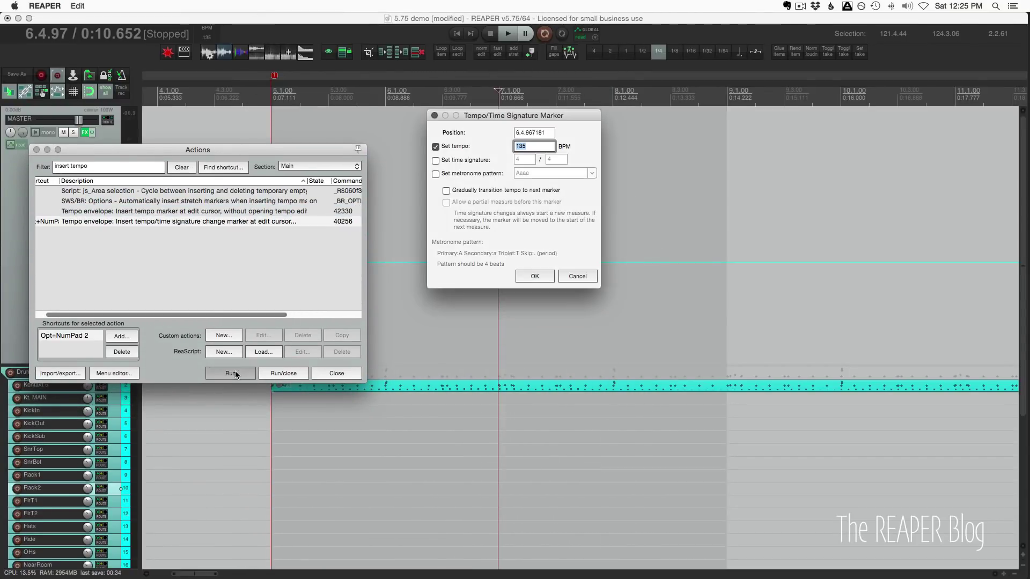
pyautogui.click(582, 277)
# Insert 135 BPM tempo markers at bars 7 and 8 without opening the tempo editor
pyautogui.click(274, 212)
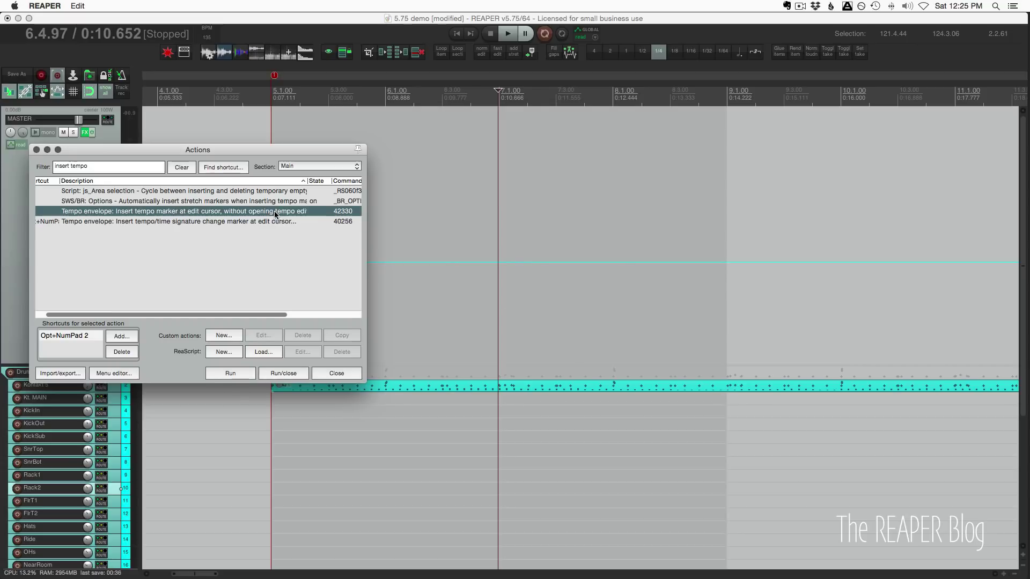
pyautogui.click(243, 375)
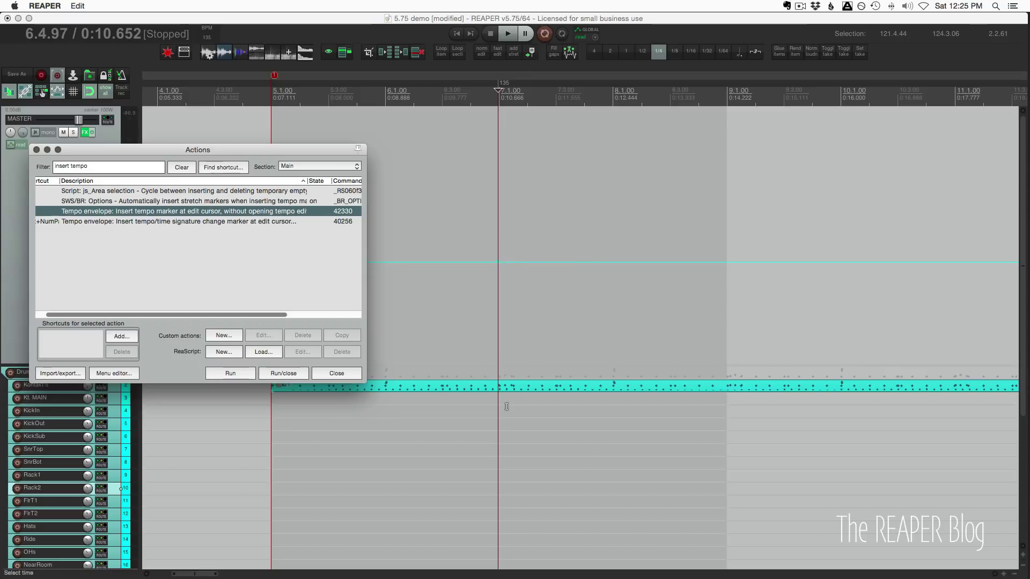
pyautogui.click(616, 102)
pyautogui.click(243, 376)
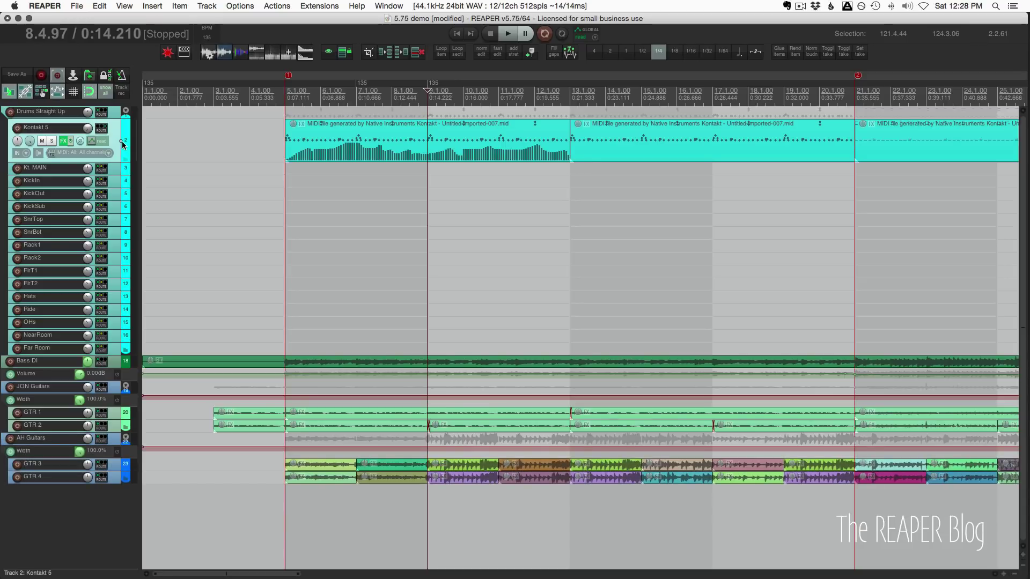
# Rename track 2 to 'Kontakt 5 Drums' and enlarge the Drums Straight Up folder track
pyautogui.doubleClick(60, 131)
pyautogui.write('Drums')
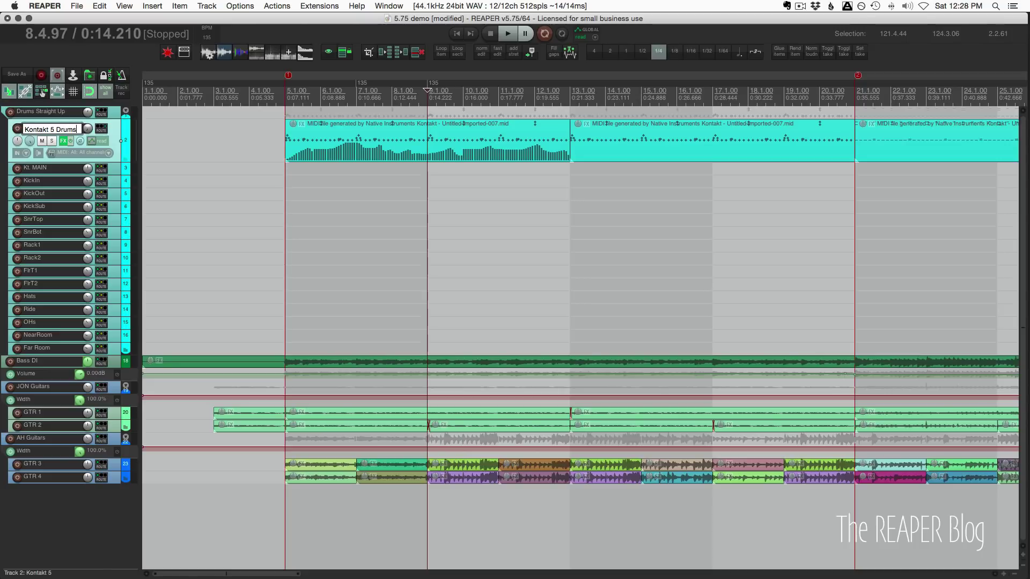
pyautogui.press('Return')
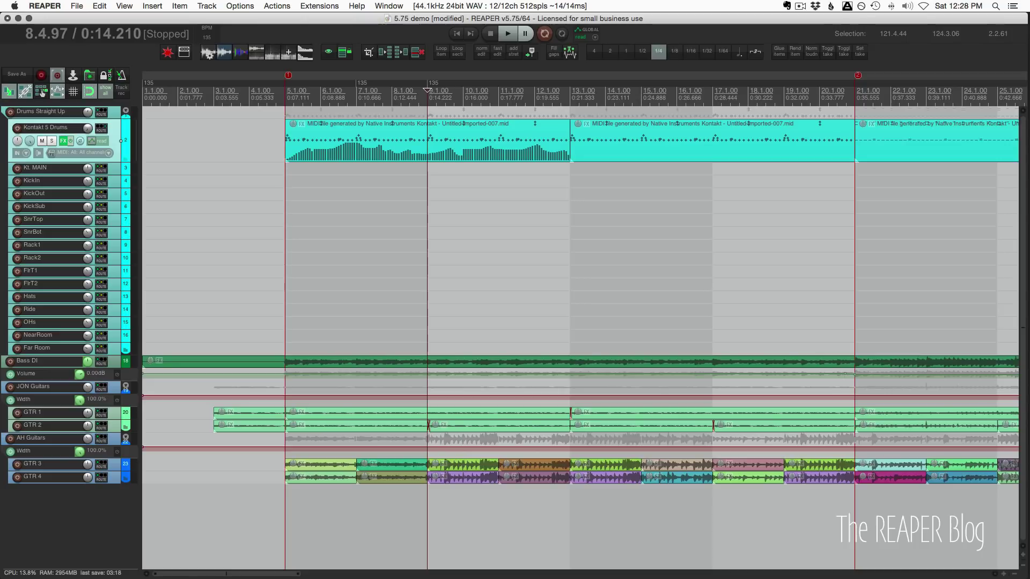
pyautogui.doubleClick(113, 117)
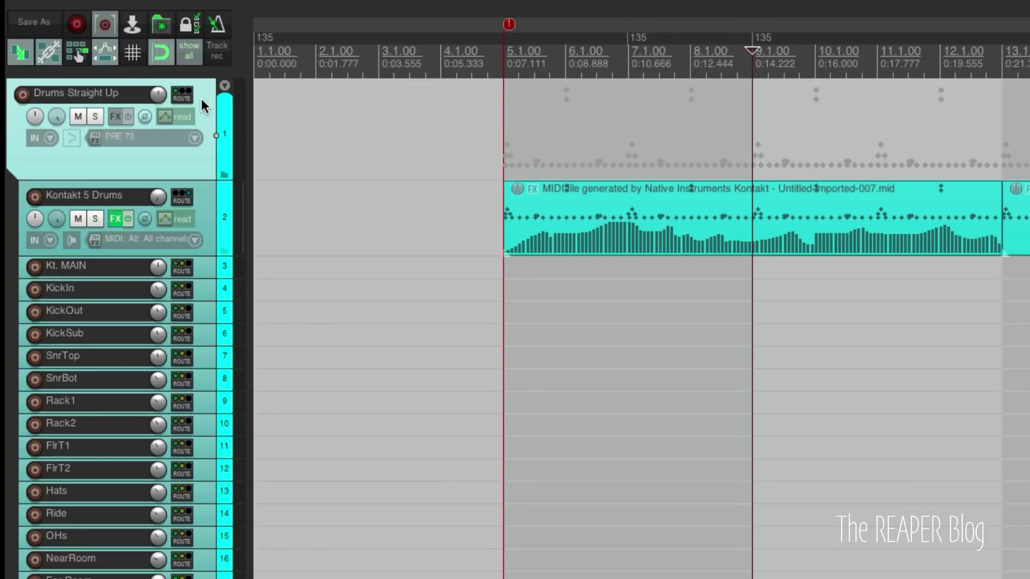
# Move the Drums Straight Up tracks into a new subproject from the track context menu
pyautogui.rightClick(116, 118)
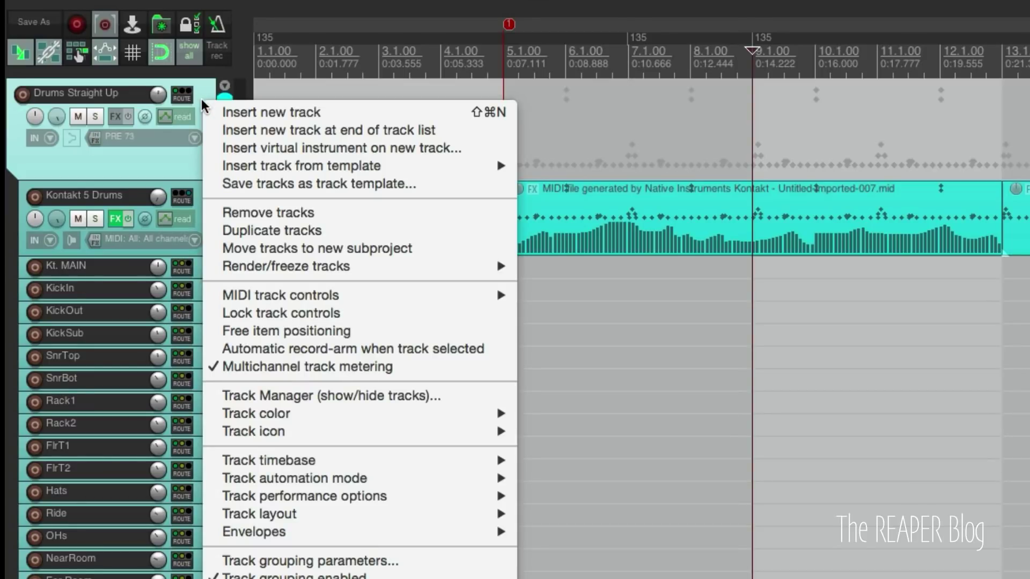
pyautogui.click(318, 245)
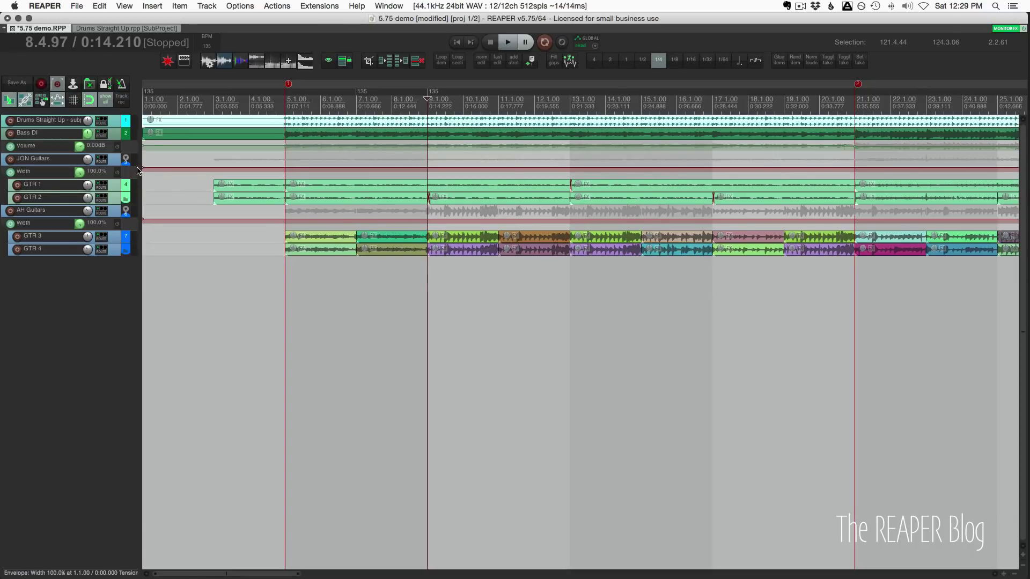
# Make the Drums Straight Up track much taller and play the mix from 0:23.474
pyautogui.click(113, 126)
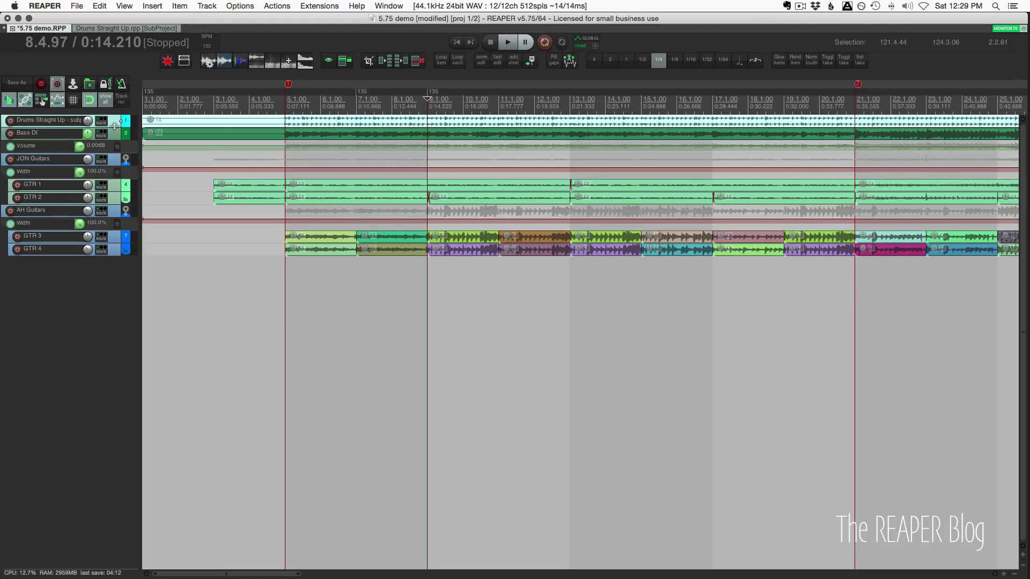
pyautogui.moveTo(114, 126); pyautogui.dragTo(110, 229)
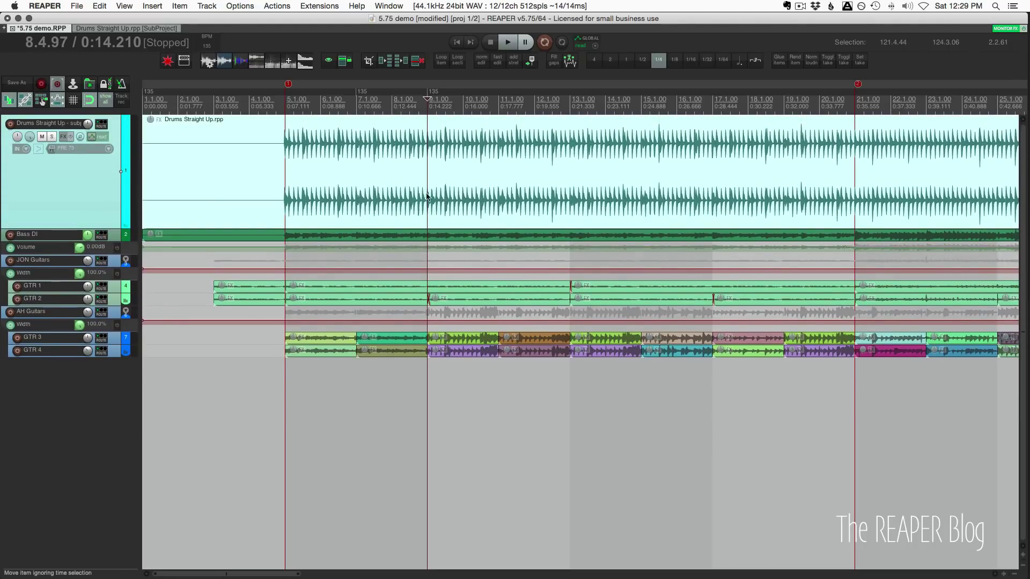
pyautogui.click(389, 199)
pyautogui.scroll(-3, 390, 209)
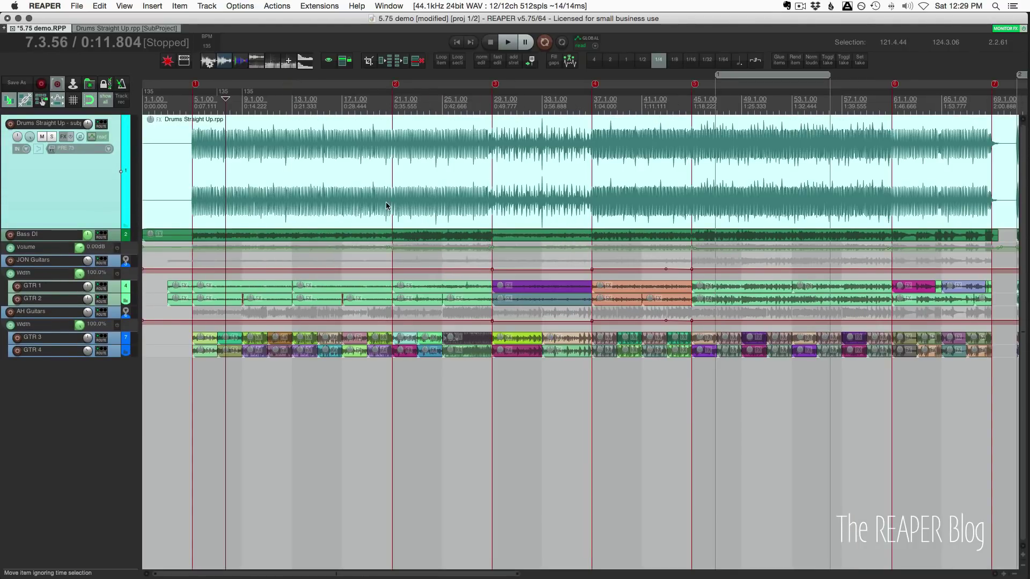
pyautogui.click(306, 116)
pyautogui.press('space')
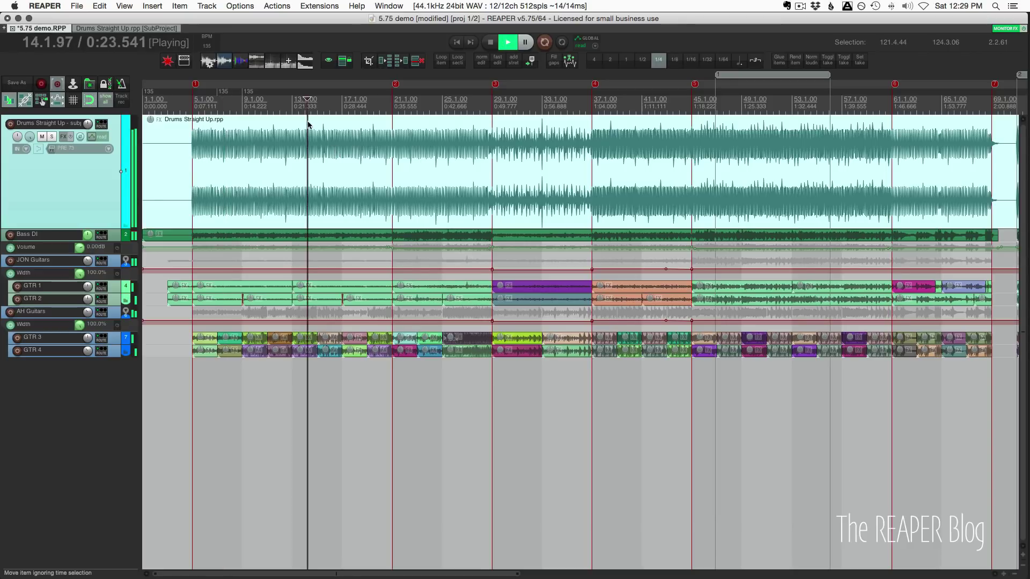
# Solo and unsolo the drums track, stop, then open Drums Straight Up.rpp in its own tab
pyautogui.click(53, 137)
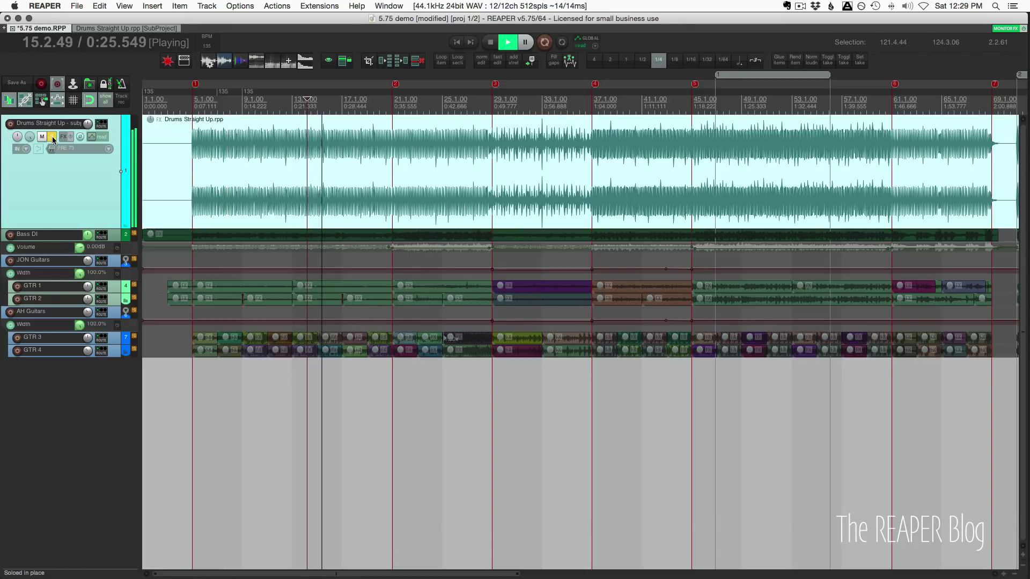
pyautogui.click(53, 137)
pyautogui.press('space')
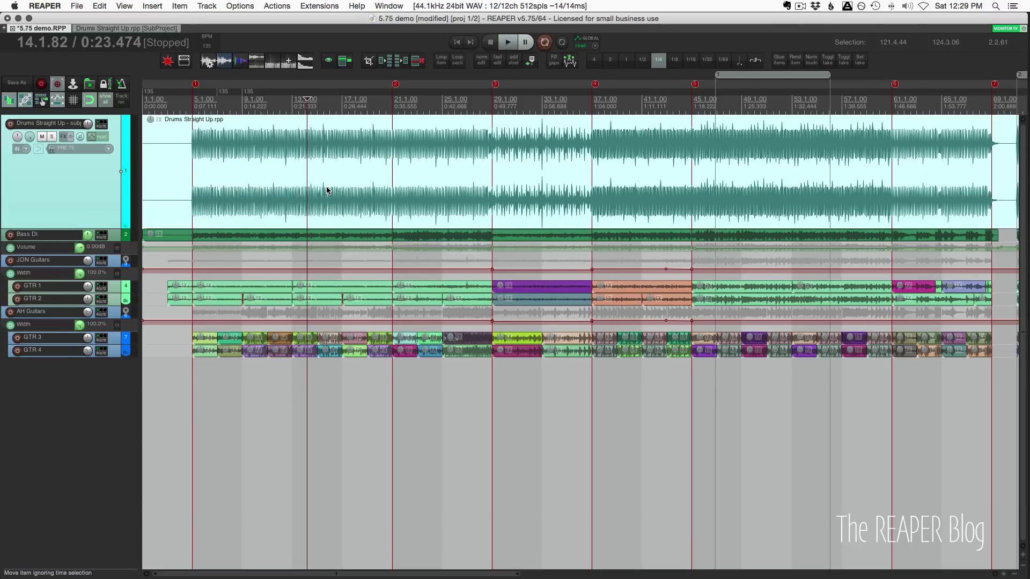
pyautogui.click(319, 189)
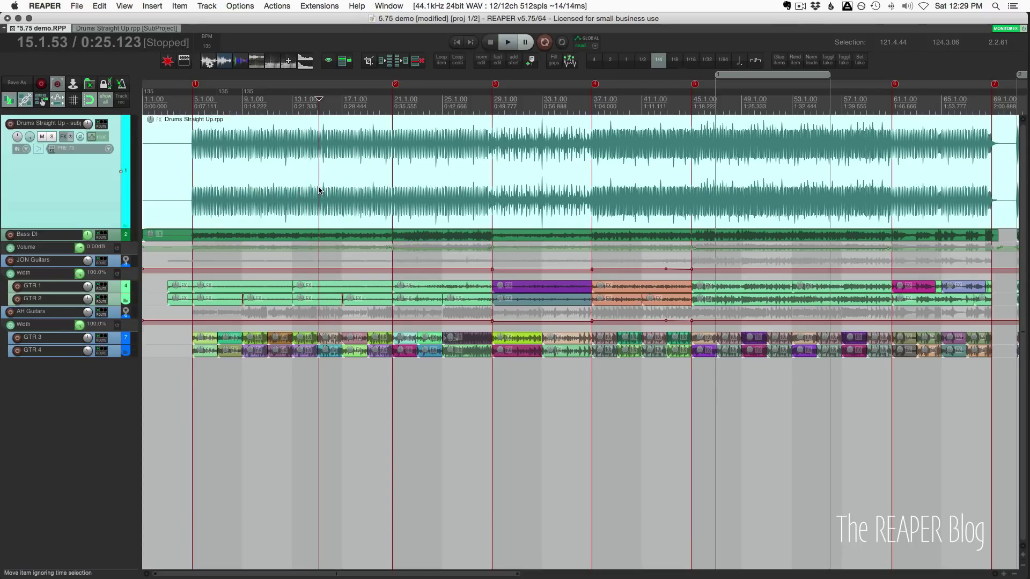
pyautogui.doubleClick(319, 189)
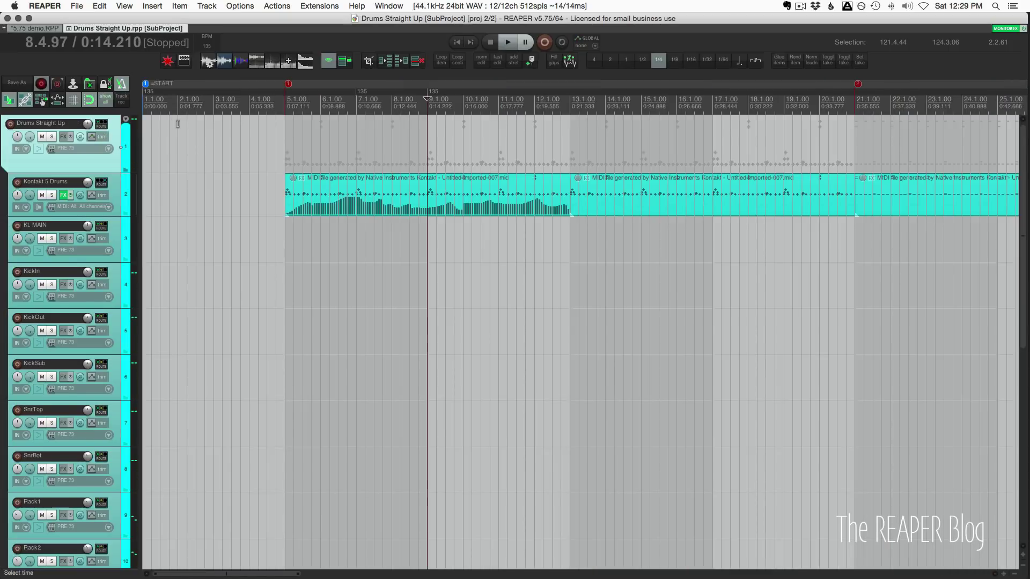
pyautogui.click(394, 211)
pyautogui.scroll(-5, 393, 230)
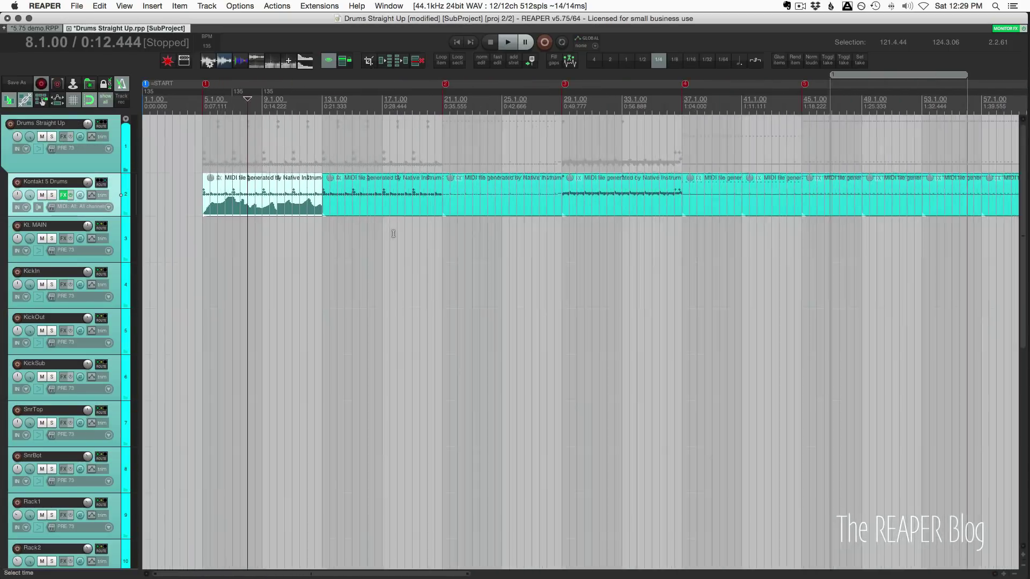
pyautogui.scroll(-3, 394, 234)
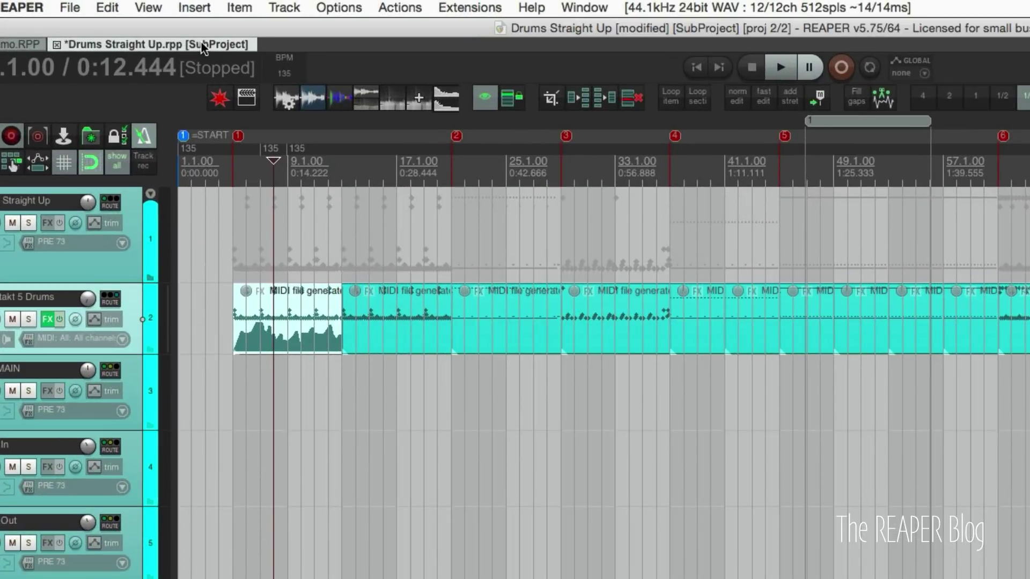
# Enable 'Prompt before automatic rerender of background subprojects' under the tab's Subproject rendering menu
pyautogui.rightClick(203, 46)
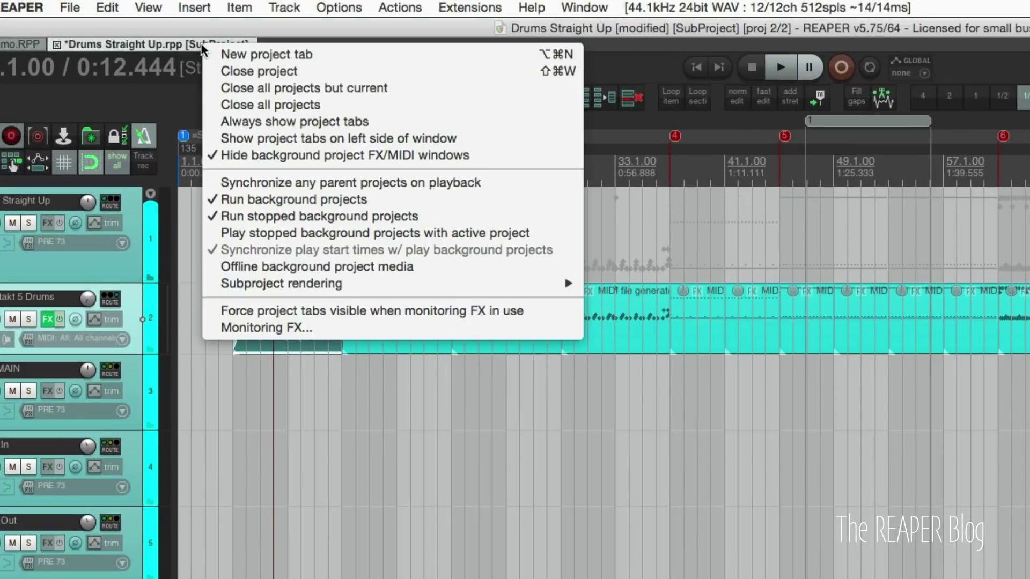
pyautogui.moveTo(372, 286)
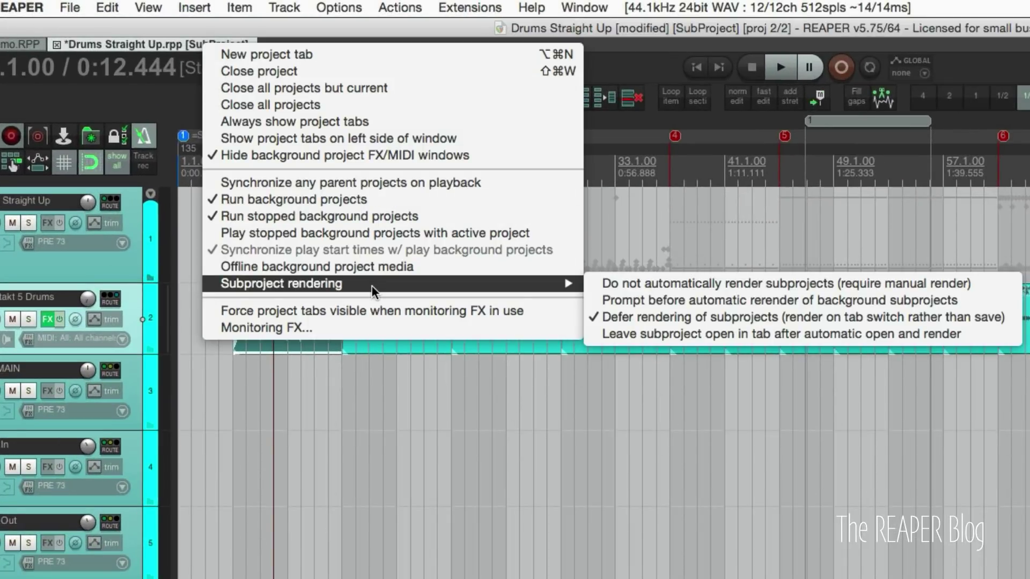
pyautogui.click(739, 301)
pyautogui.rightClick(136, 46)
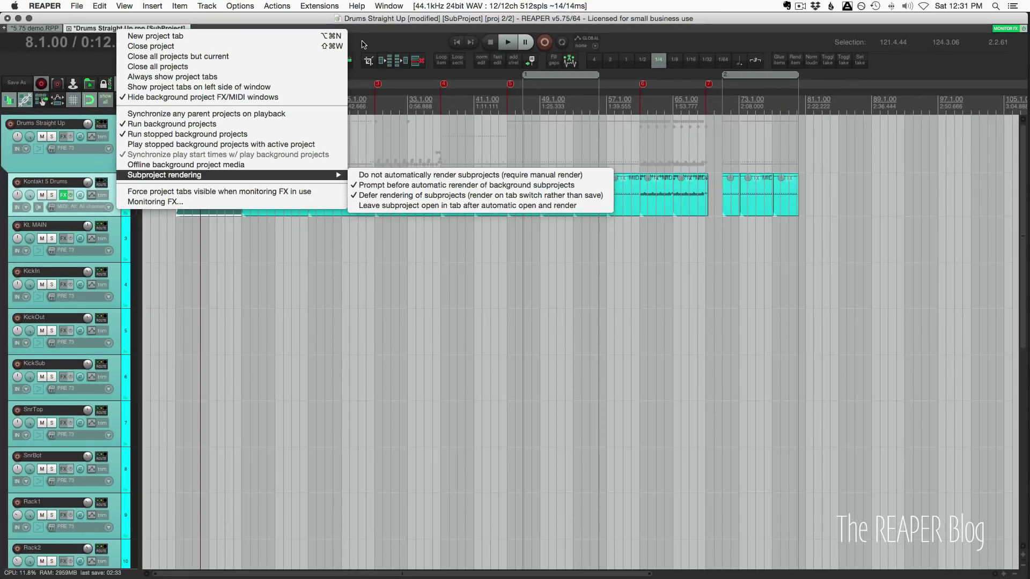
# Give KickIn a ReaEQ low boost near 81.3 Hz (+5.5 dB) and a -4.6 dB cut at 446.2 Hz
pyautogui.click(364, 44)
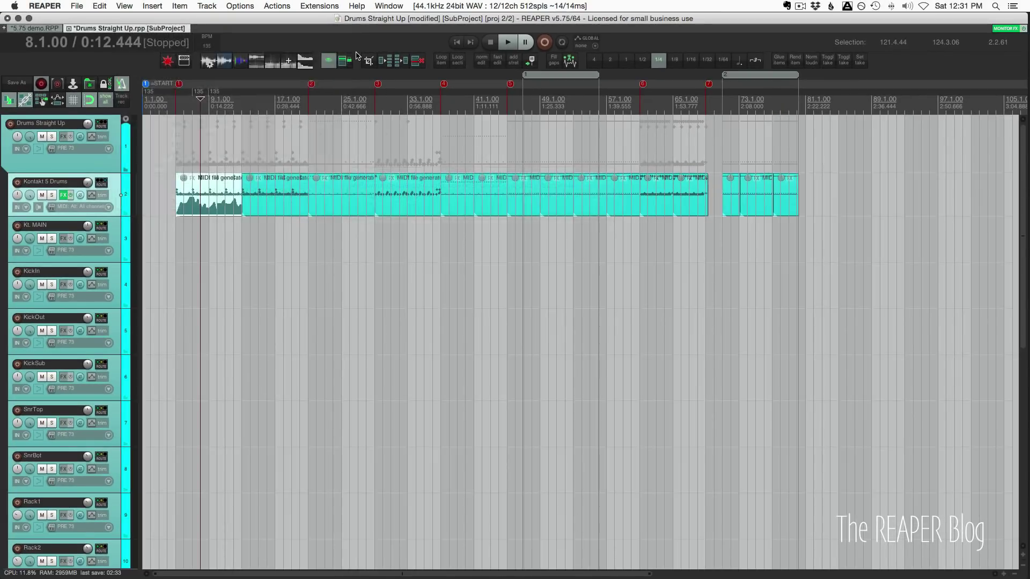
pyautogui.click(118, 234)
pyautogui.click(57, 286)
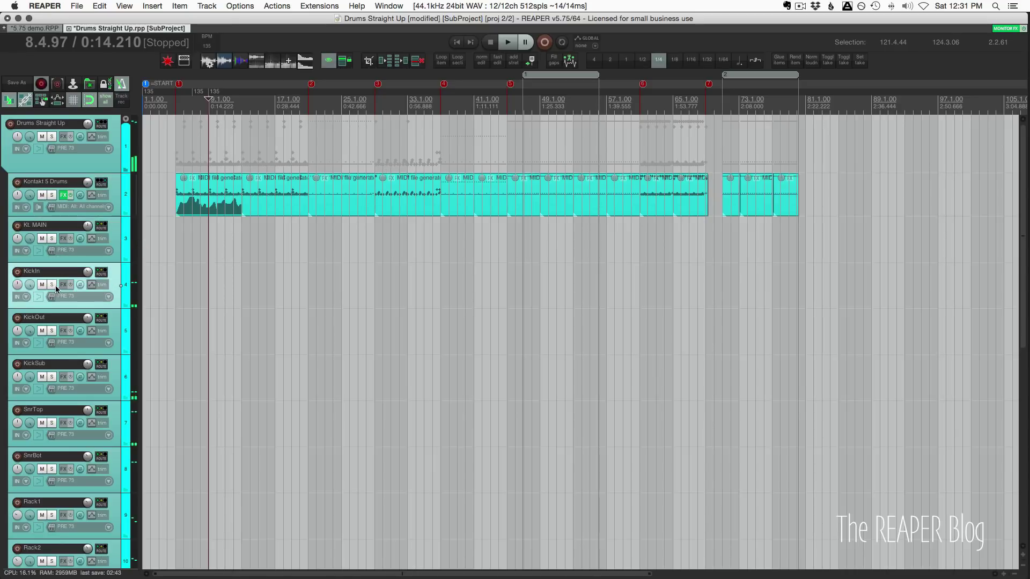
pyautogui.hotkey('shift', 'f')
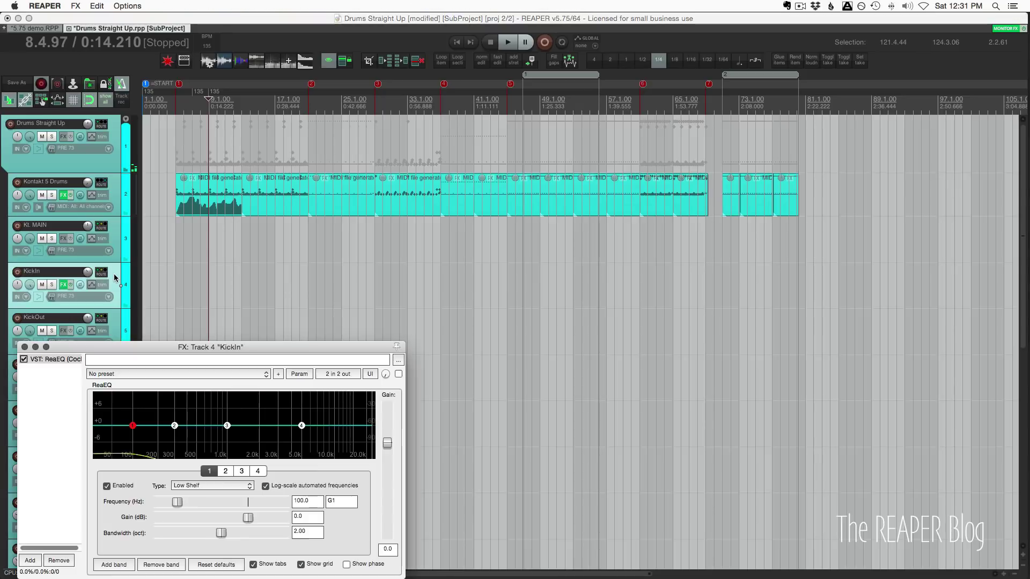
pyautogui.press('space')
pyautogui.moveTo(171, 418); pyautogui.dragTo(126, 411)
pyautogui.scroll(-2, 146, 420)
pyautogui.moveTo(228, 426); pyautogui.dragTo(193, 438)
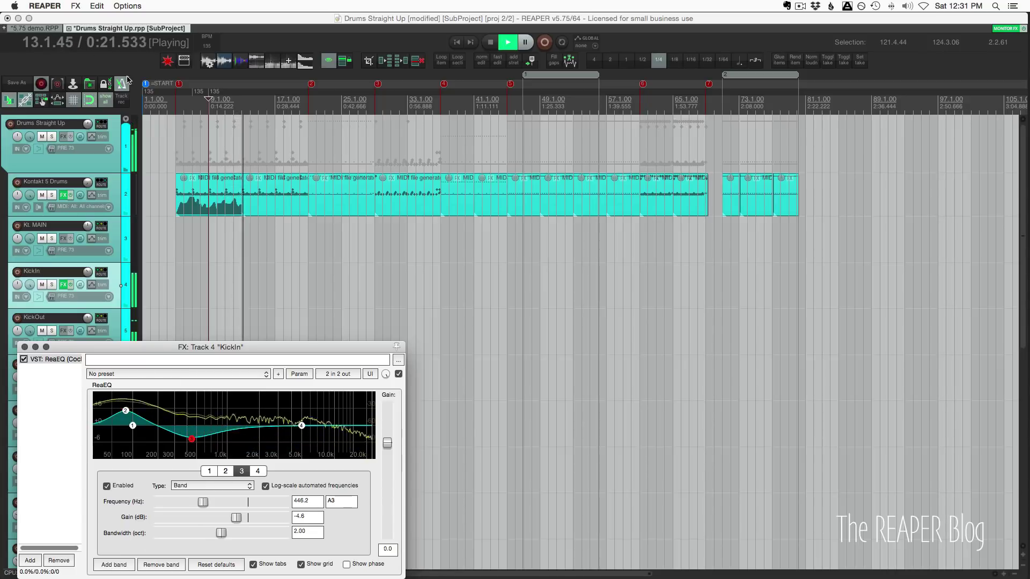
pyautogui.click(24, 347)
pyautogui.press('space')
# Add a new track 18 below Far Room with the ADverb reverb inserted
pyautogui.press('`')
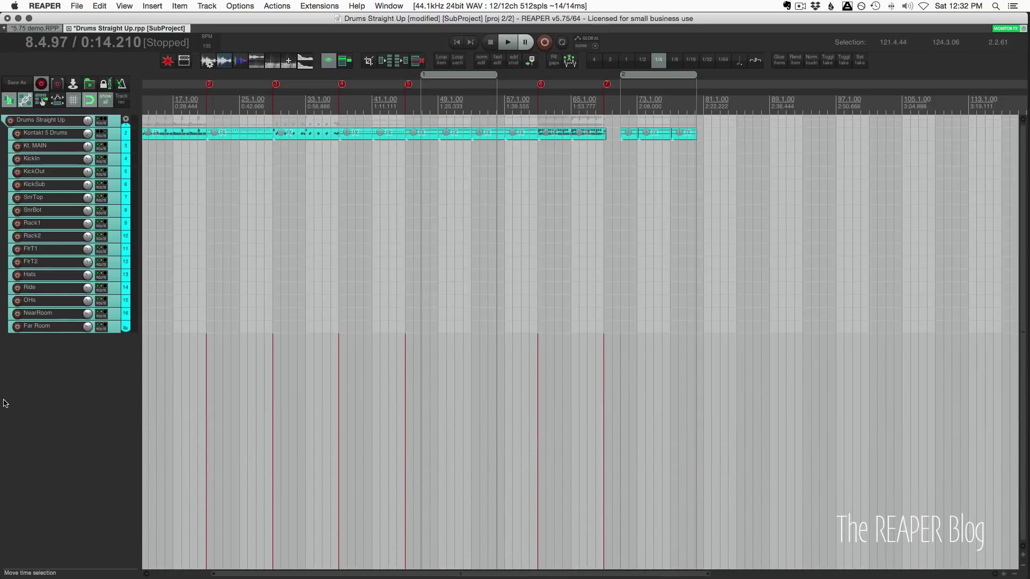
pyautogui.doubleClick(4, 404)
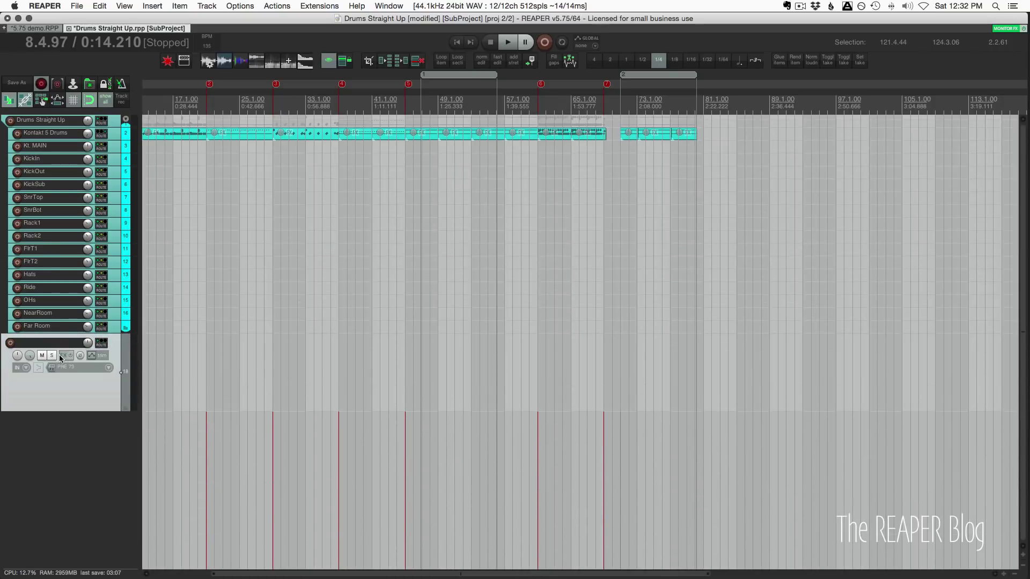
pyautogui.rightClick(60, 356)
pyautogui.moveTo(104, 366)
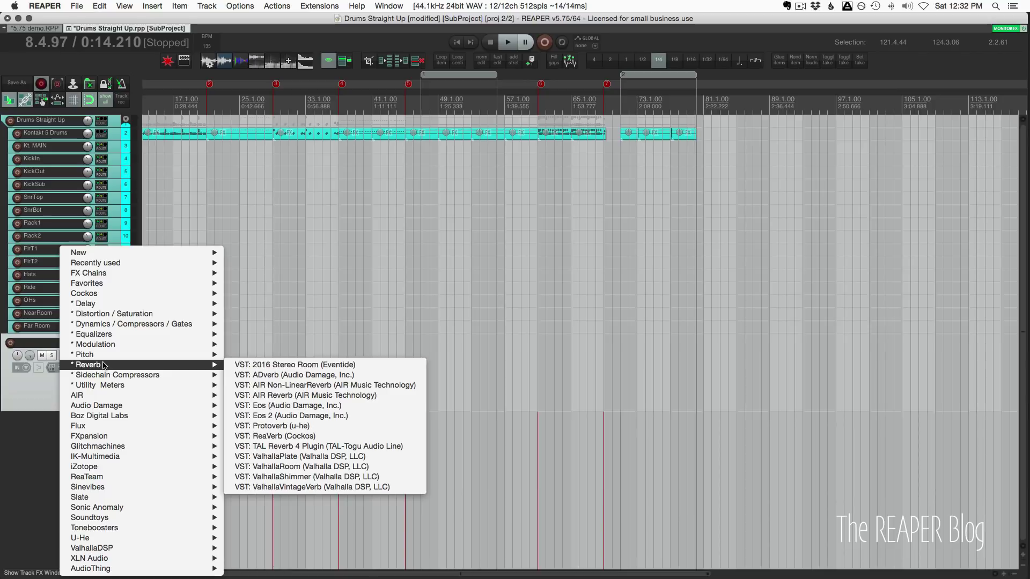
pyautogui.click(278, 377)
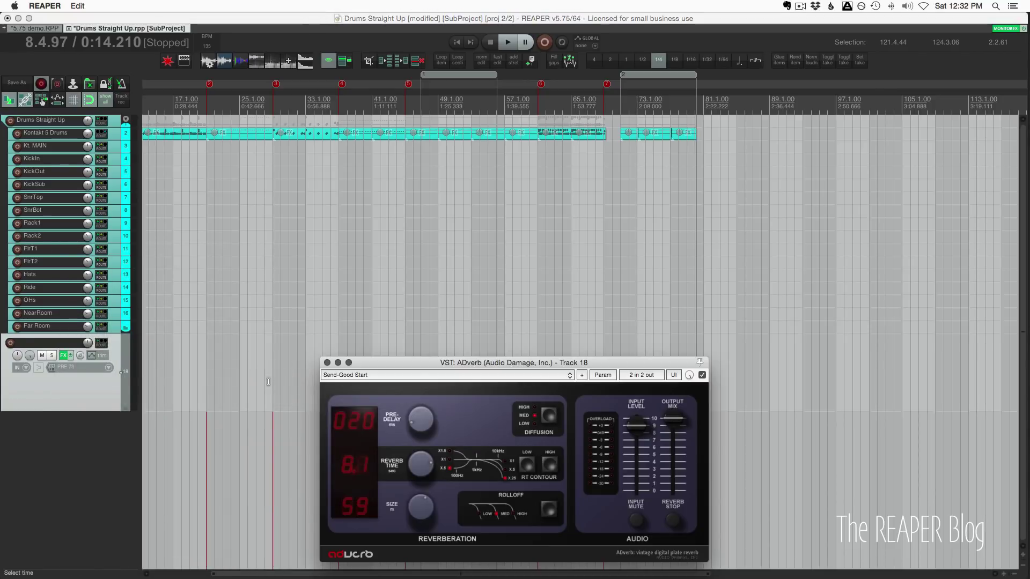
# Send SnrTop at -12.78 dB and OHs into the reverb track 18
pyautogui.doubleClick(117, 205)
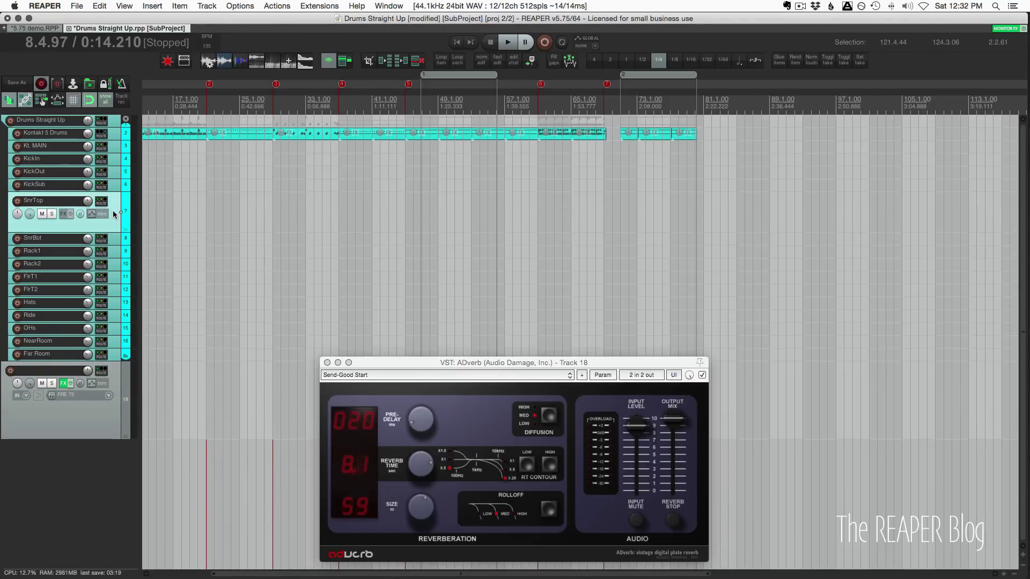
pyautogui.moveTo(100, 201); pyautogui.dragTo(95, 427)
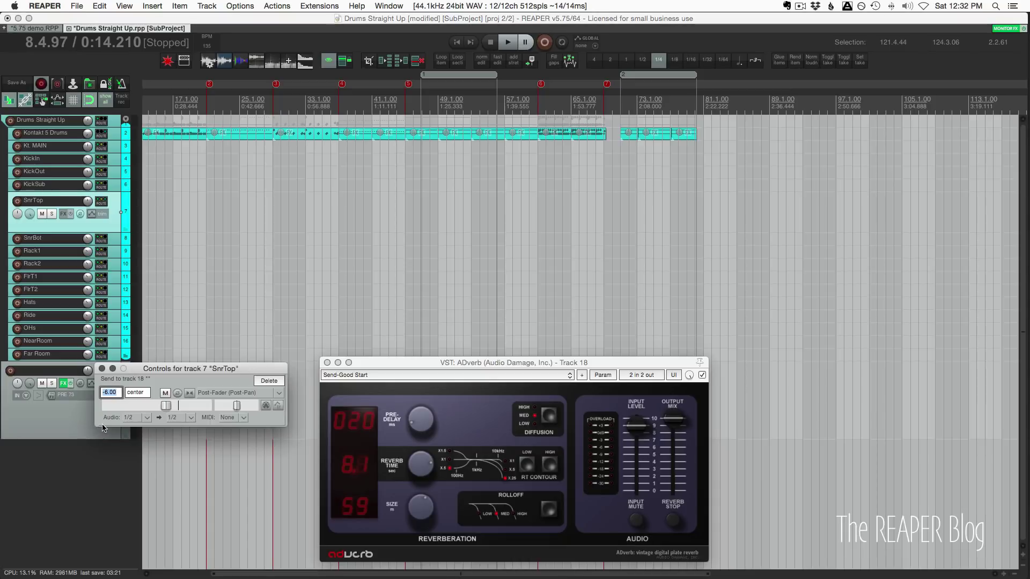
pyautogui.moveTo(167, 406); pyautogui.dragTo(154, 407)
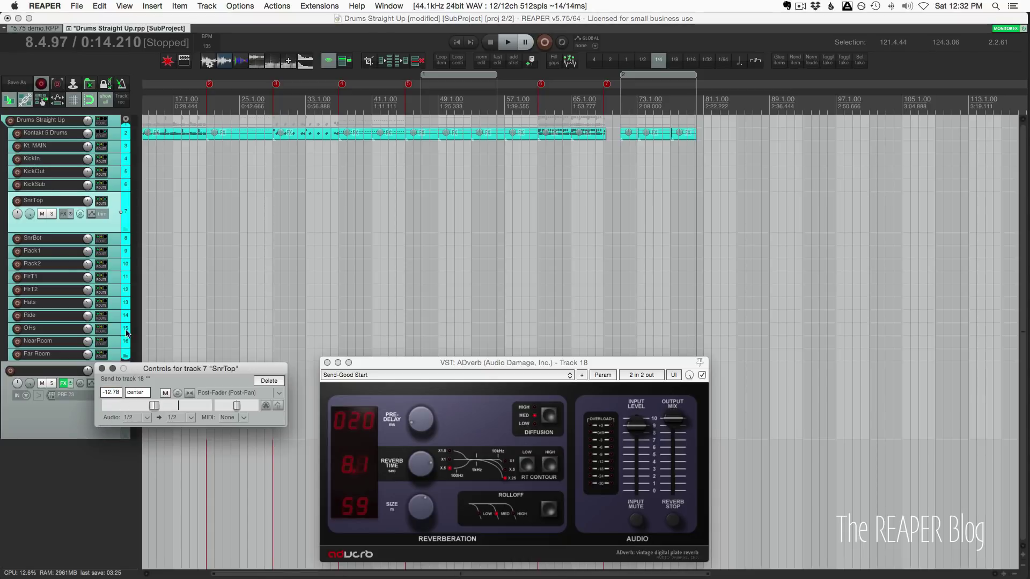
pyautogui.click(106, 331)
pyautogui.moveTo(106, 331); pyautogui.dragTo(99, 428)
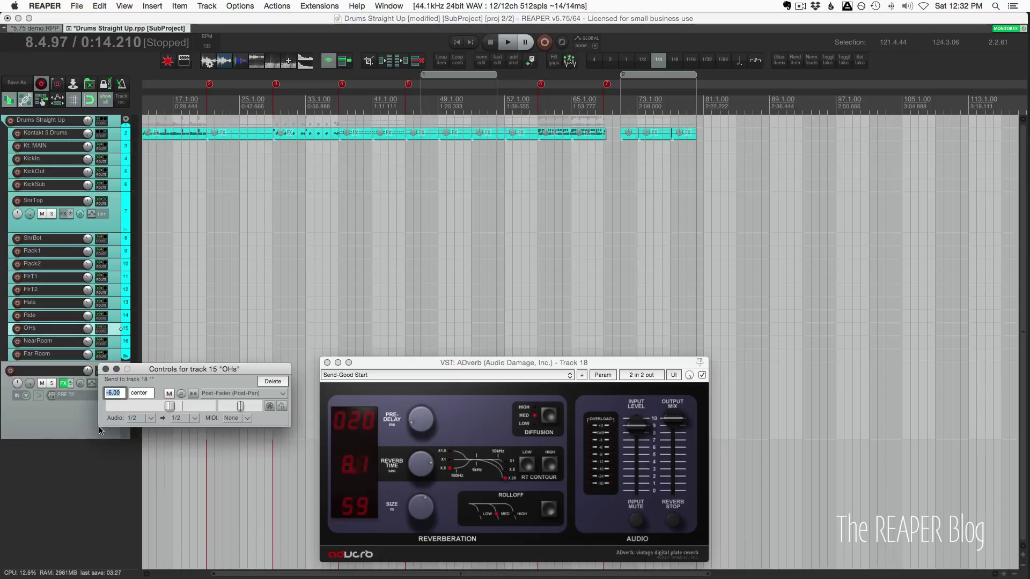
pyautogui.click(94, 461)
# Play the drums from bar 17 and solo the reverb track to hear it
pyautogui.click(239, 93)
pyautogui.press('space')
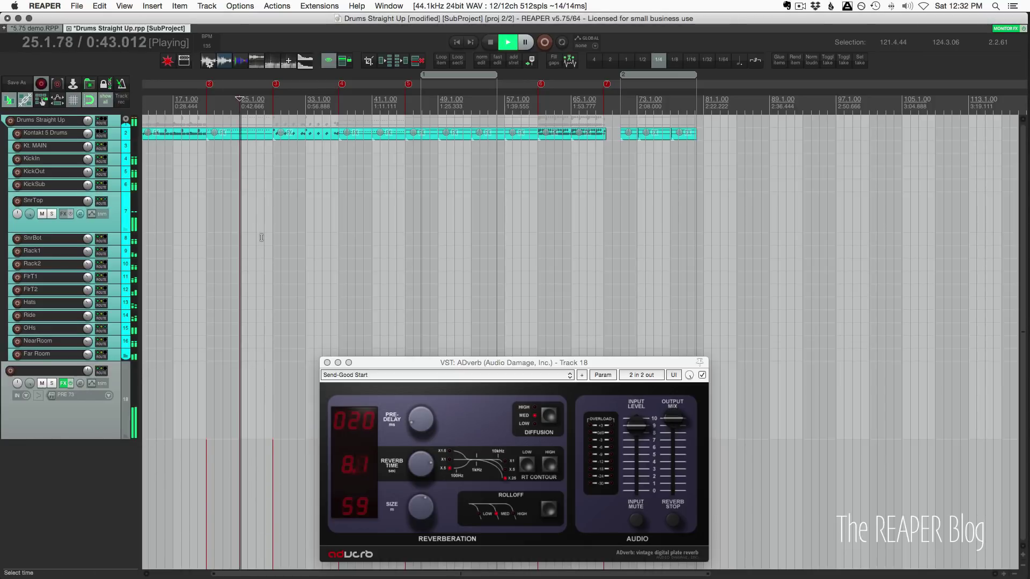
pyautogui.click(175, 117)
pyautogui.click(51, 384)
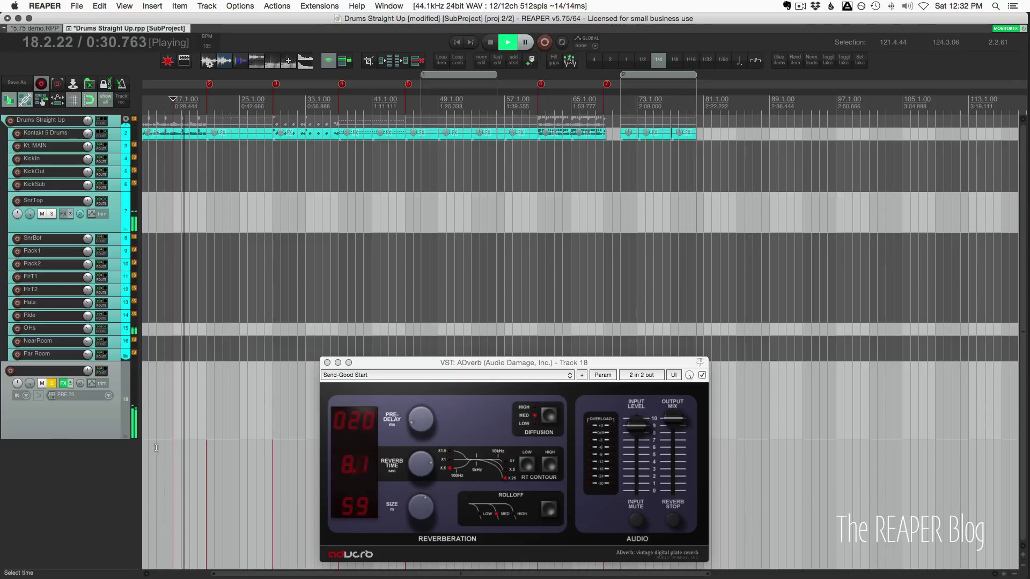
# Unsolo the reverb, drag the =END marker back to 81.1.00, and save with Cmd+S
pyautogui.press('space')
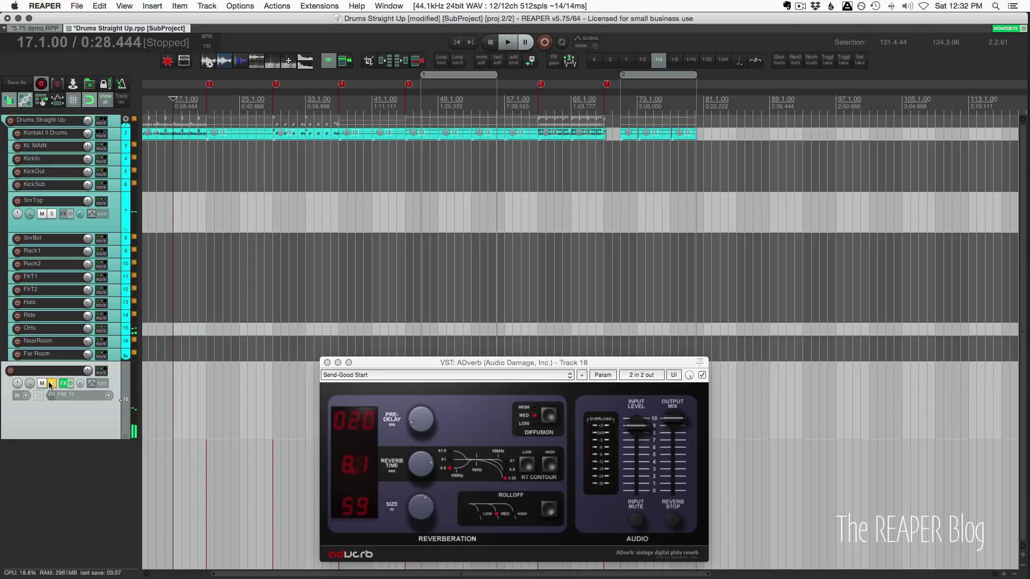
pyautogui.click(52, 383)
pyautogui.scroll(-2, 270, 179)
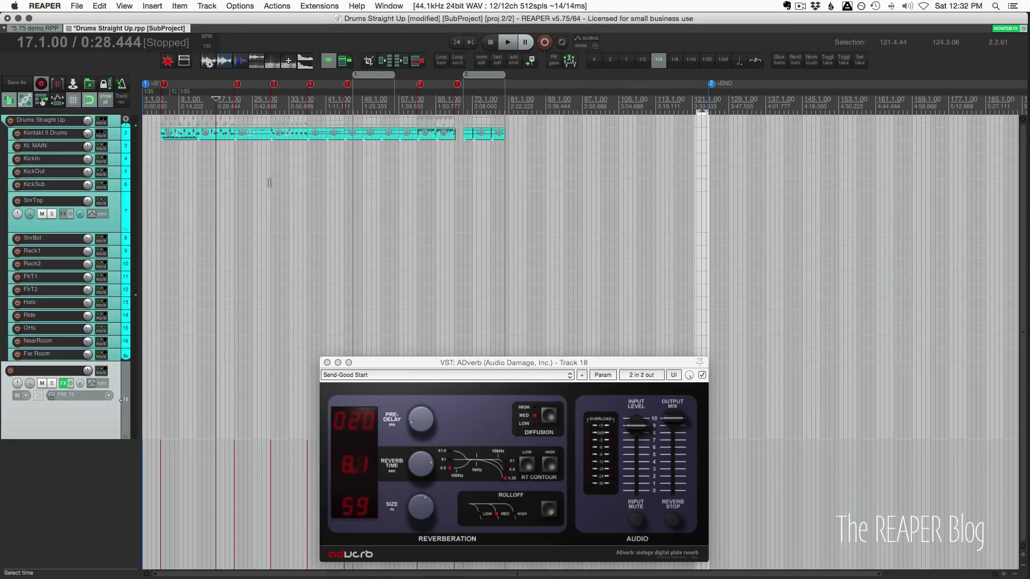
pyautogui.click(579, 161)
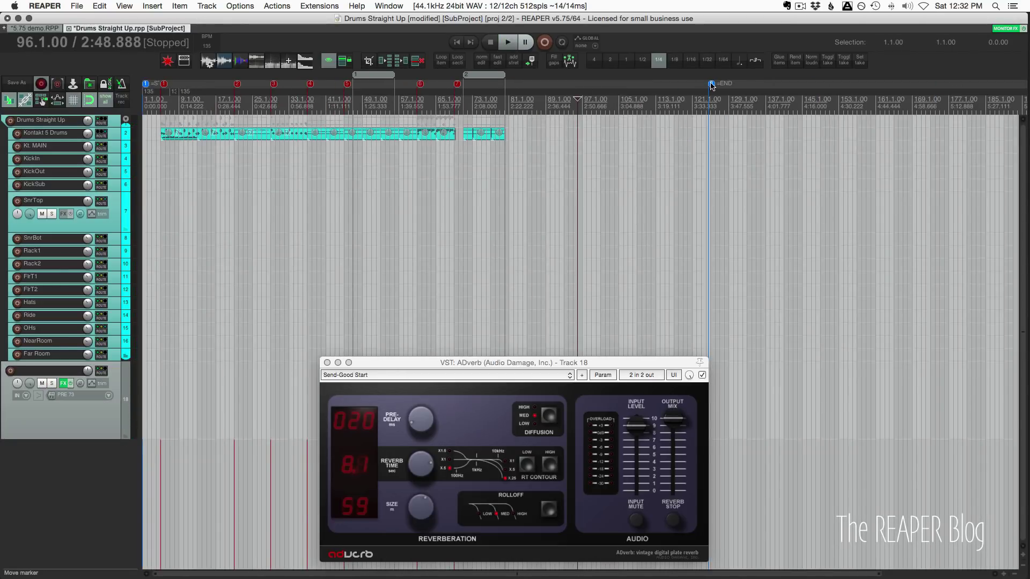
pyautogui.moveTo(711, 85); pyautogui.dragTo(511, 92)
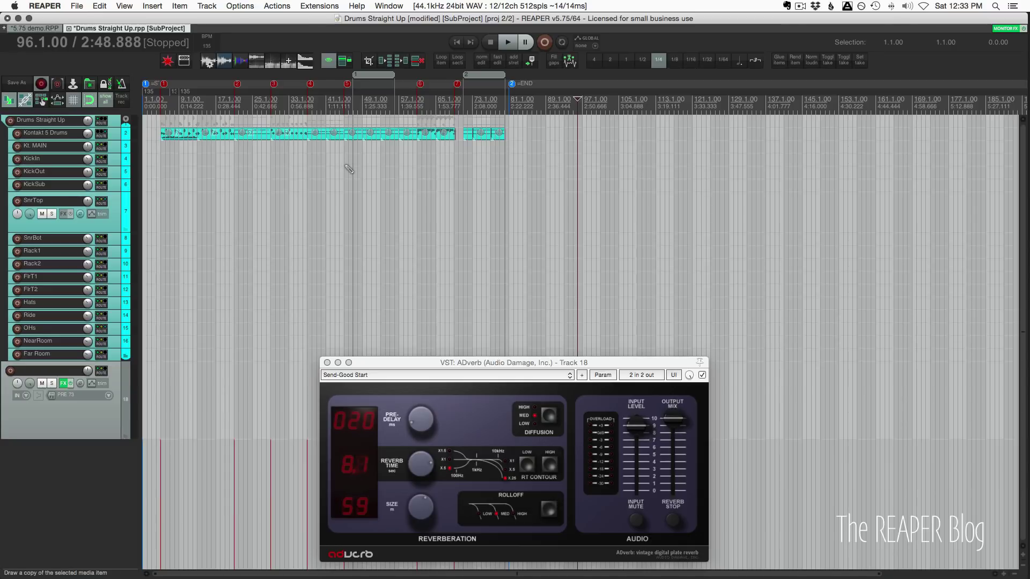
pyautogui.press('super+s')
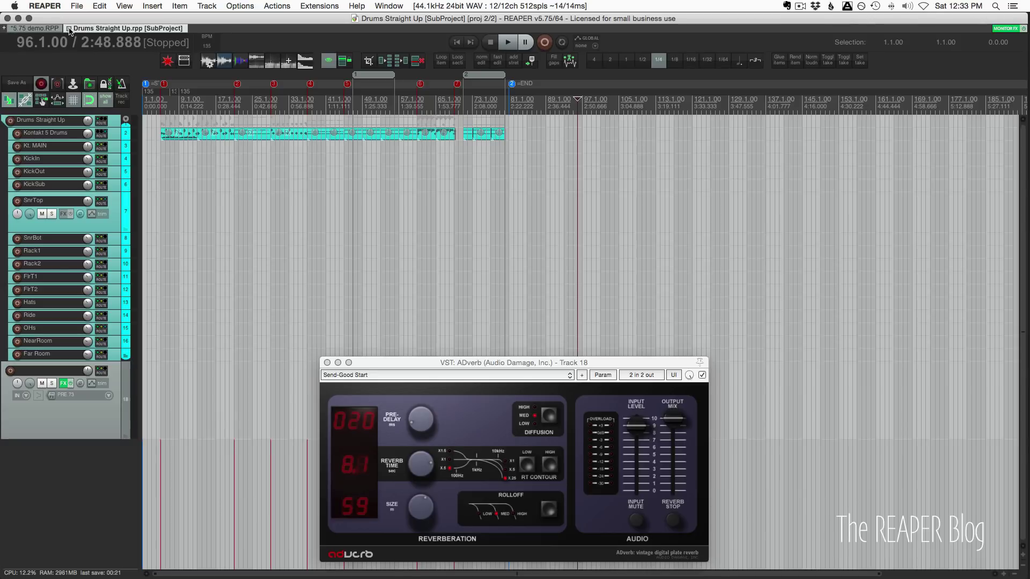
# Switch to the 5.75 demo tab to render the drums and solo the subproject track
pyautogui.click(70, 83)
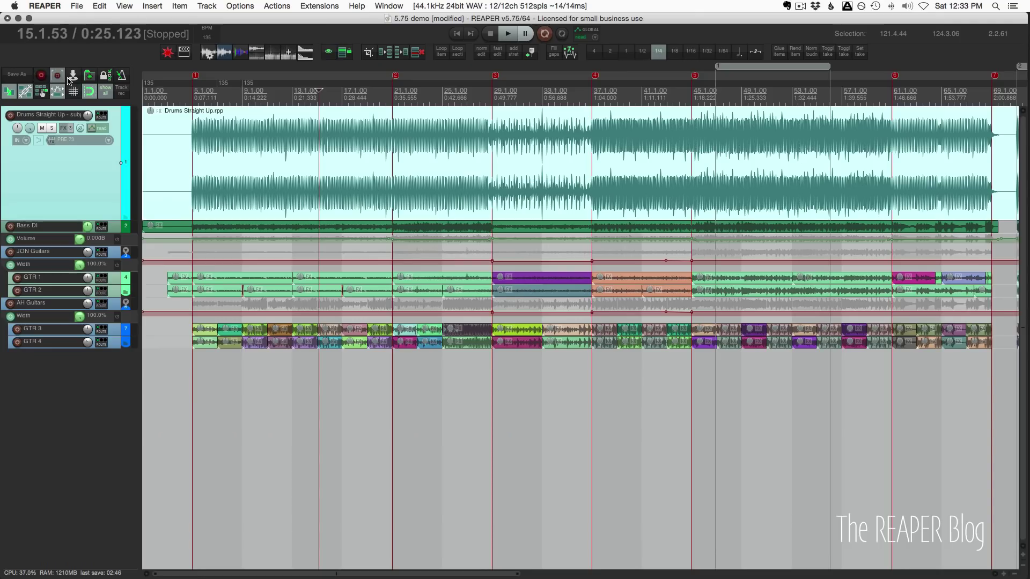
pyautogui.scroll(-2, 313, 159)
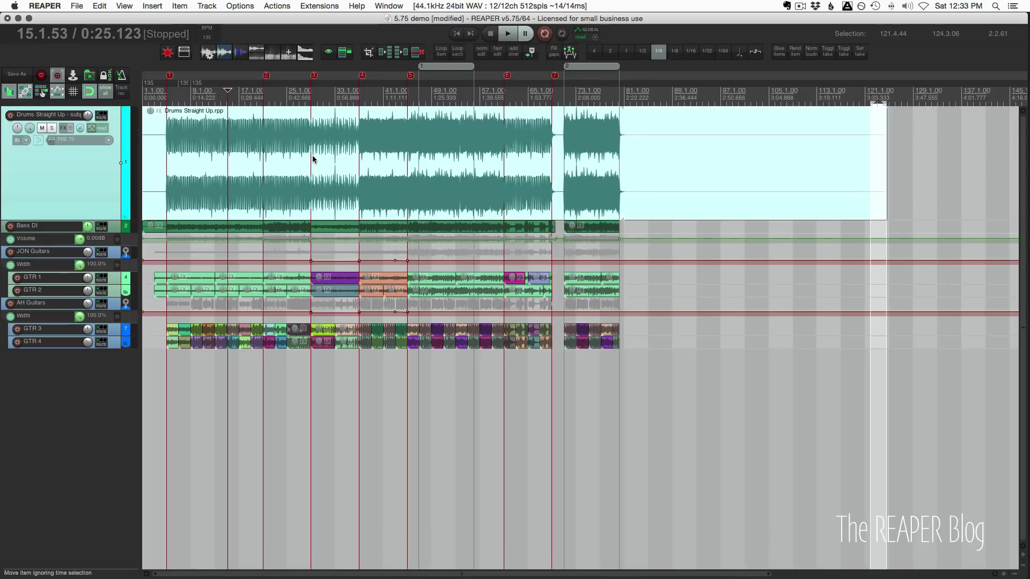
pyautogui.click(346, 99)
pyautogui.click(52, 127)
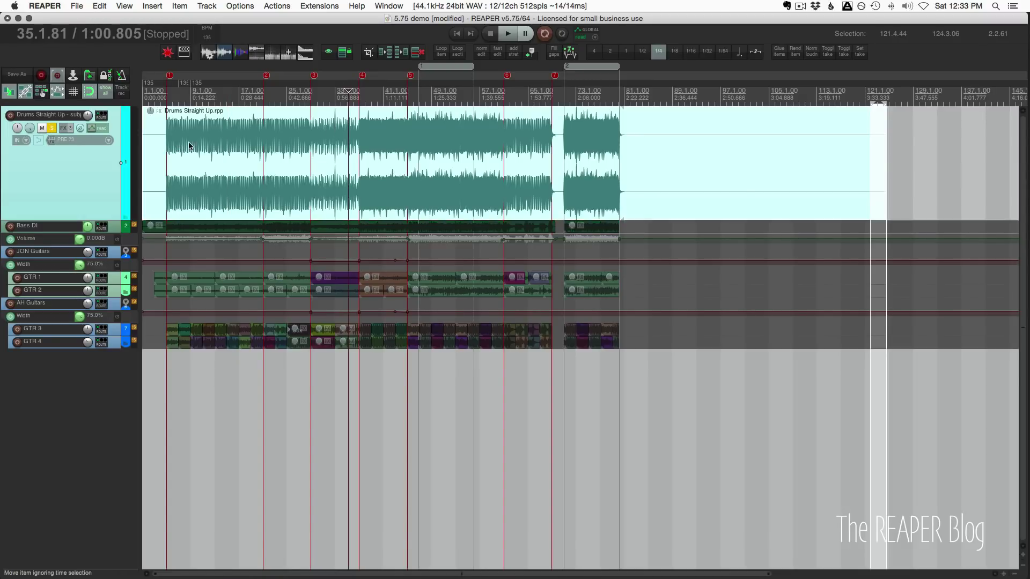
# Play the updated drums briefly, stop, then reopen the Drums Straight Up tab with Cmd+T
pyautogui.click(305, 114)
pyautogui.press('space')
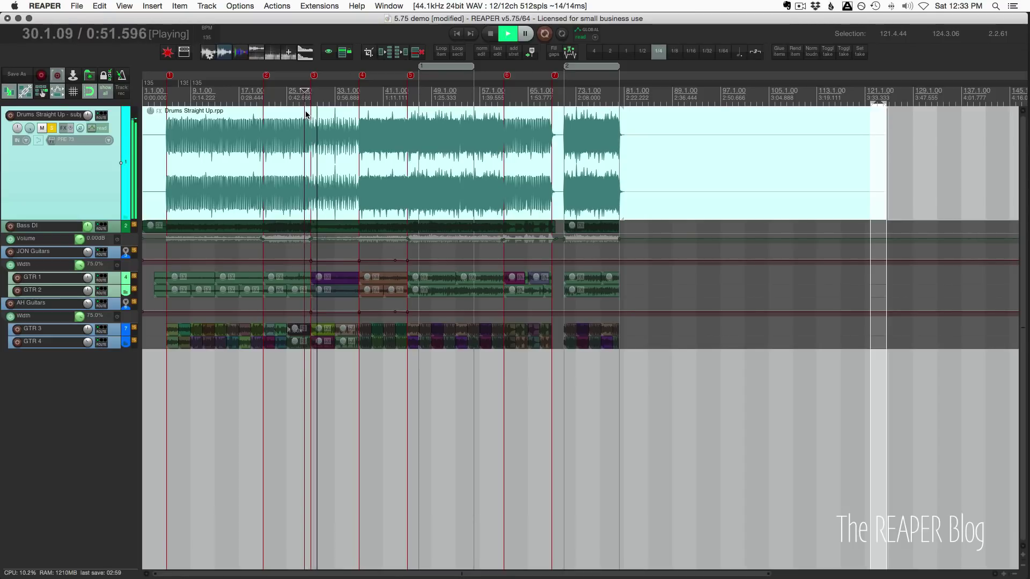
pyautogui.press('space')
pyautogui.click(519, 146)
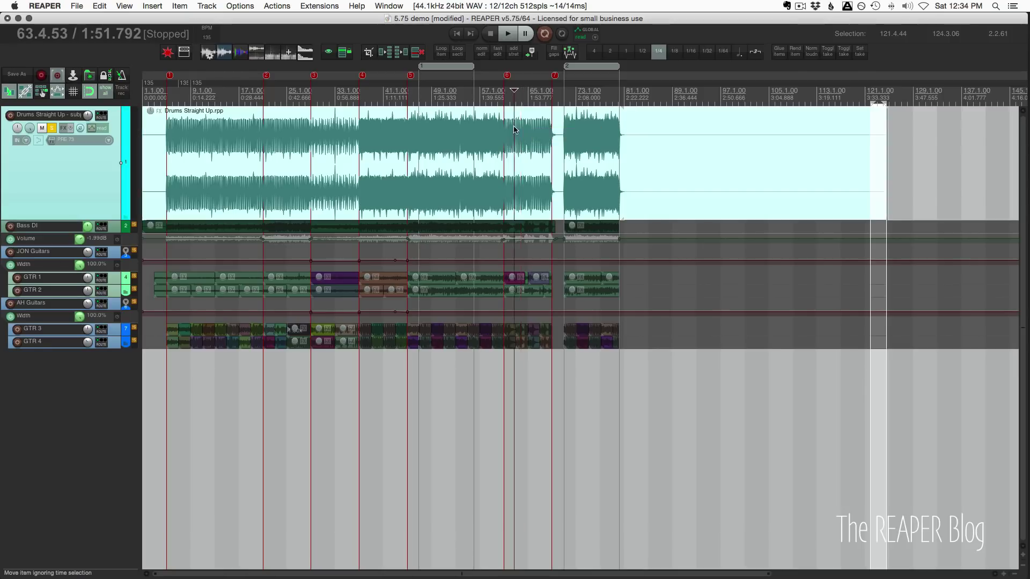
pyautogui.press('super+t')
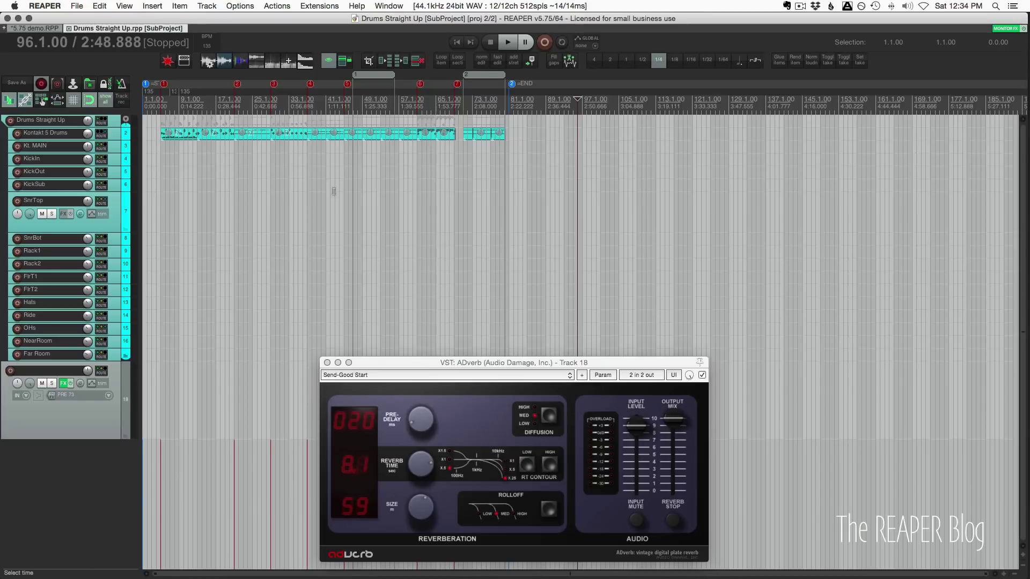
# Close the Drums Straight Up tab with Cmd+W, returning to the 5.75 demo project
pyautogui.press('super+w')
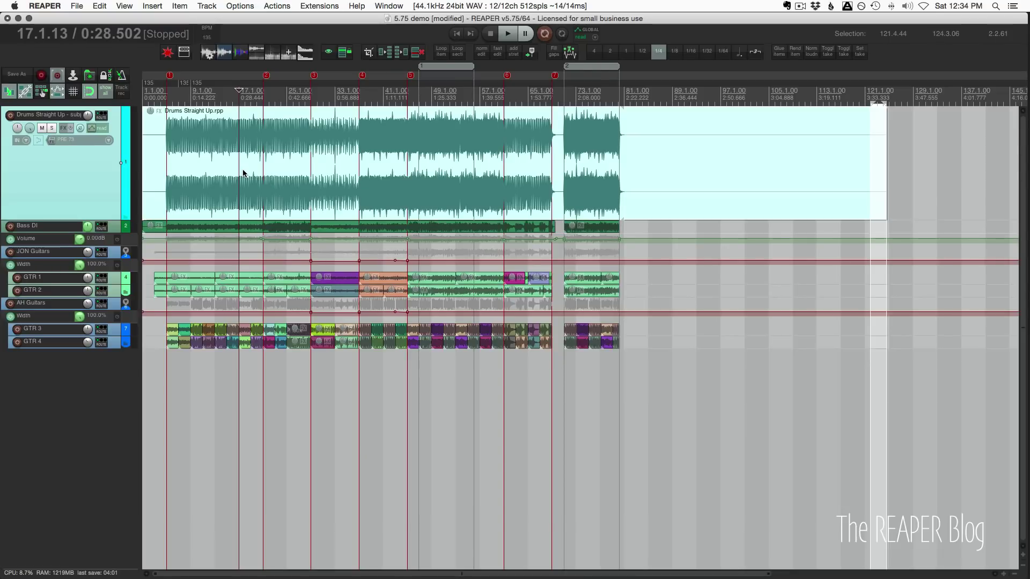